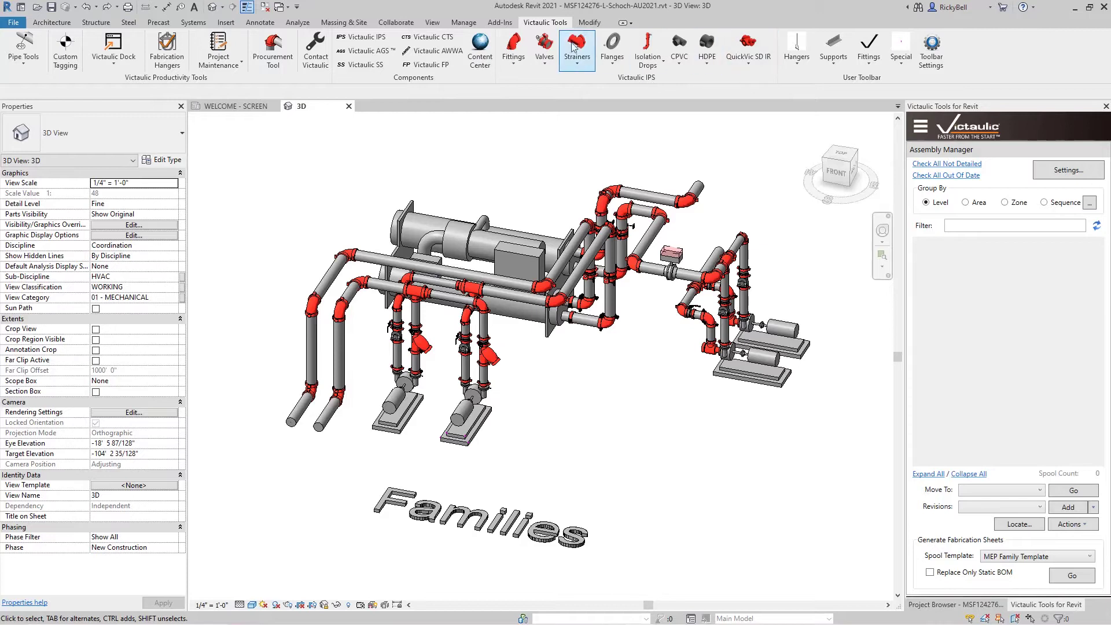
Switch the Victaulic components from IPS to AWWA and FP, then float and re-dock the FP panel.
left_click(377, 38)
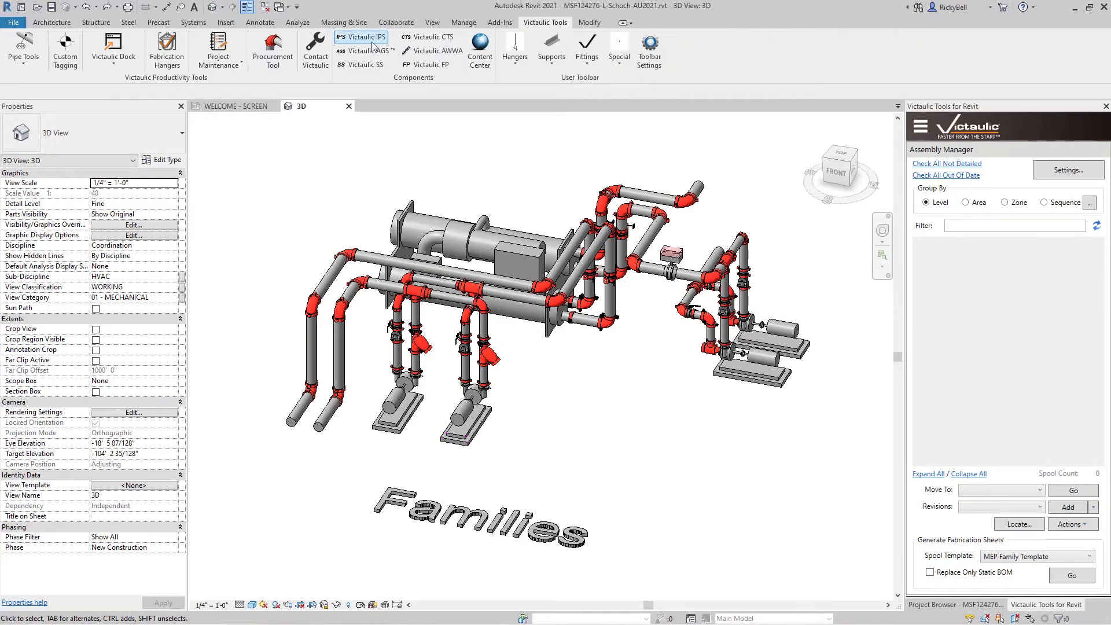
left_click(441, 52)
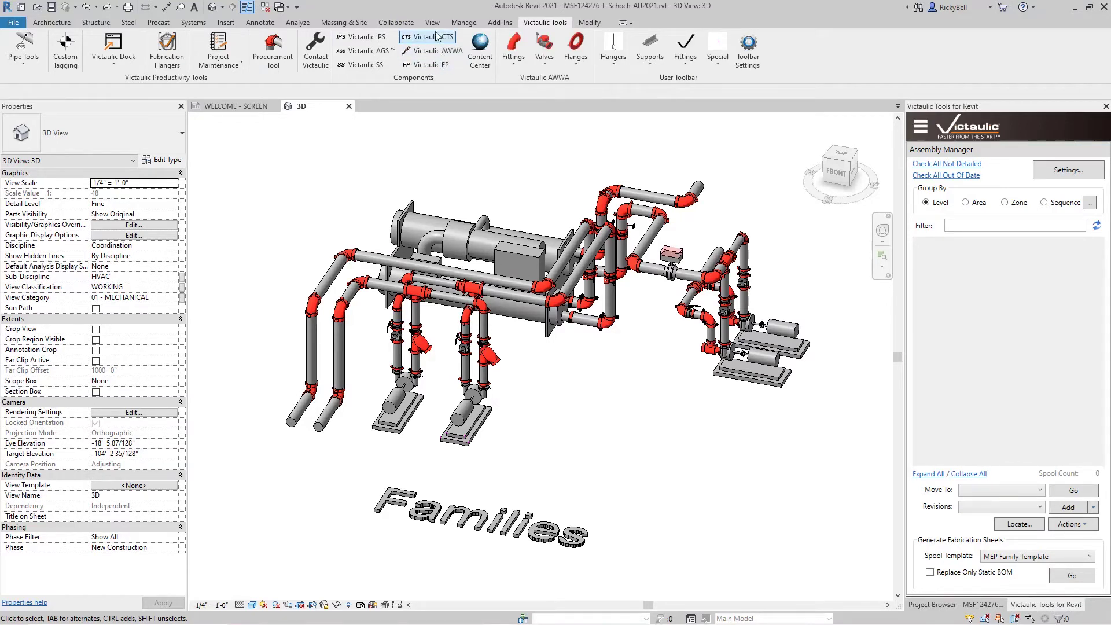
left_click(438, 64)
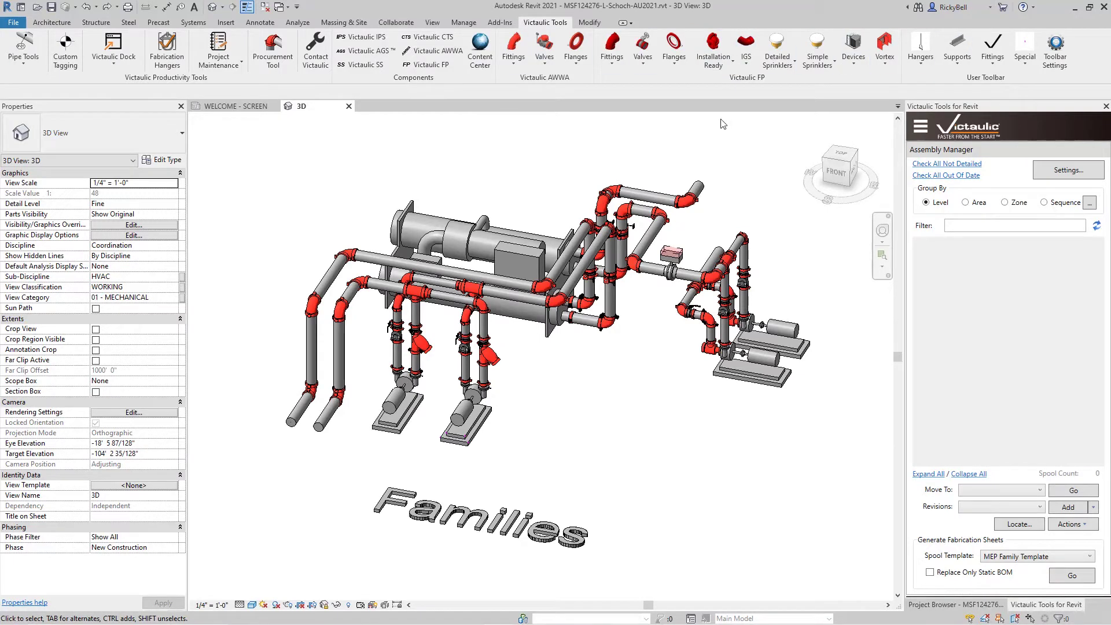
left_click_drag(757, 80, 627, 165)
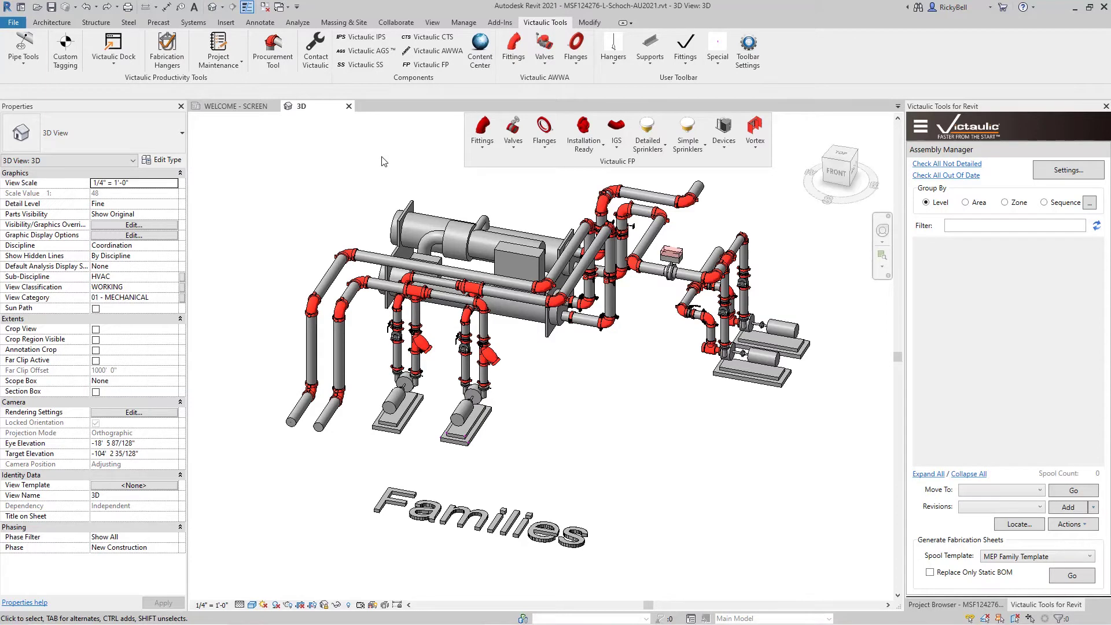
left_click_drag(620, 167, 613, 107)
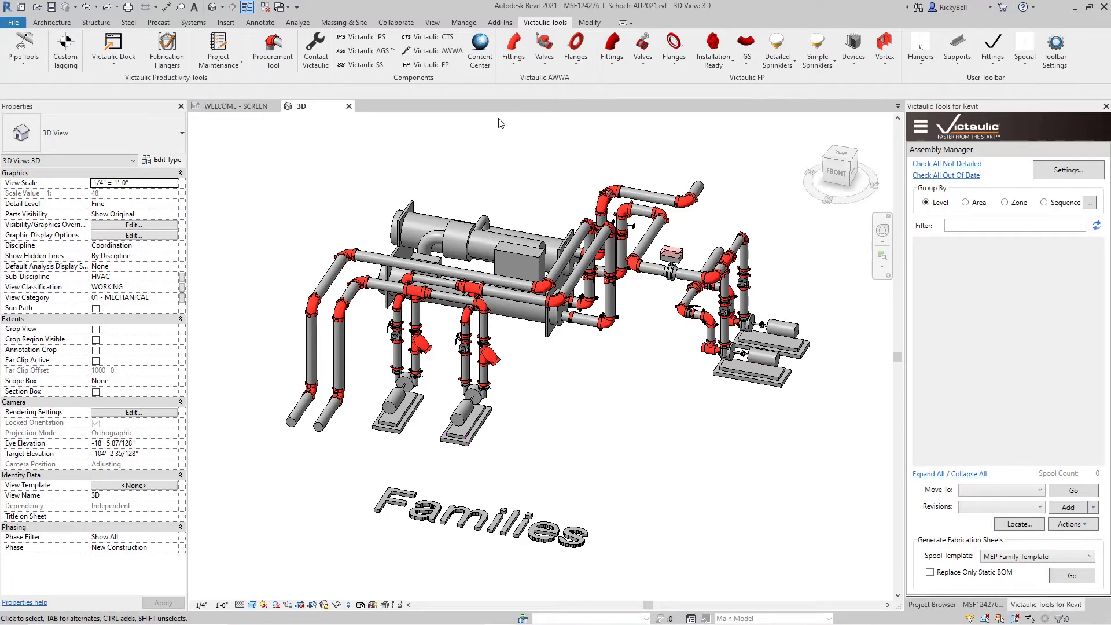
Turn off the FP and AWWA component sets and turn IPS back on.
left_click(445, 66)
left_click(364, 38)
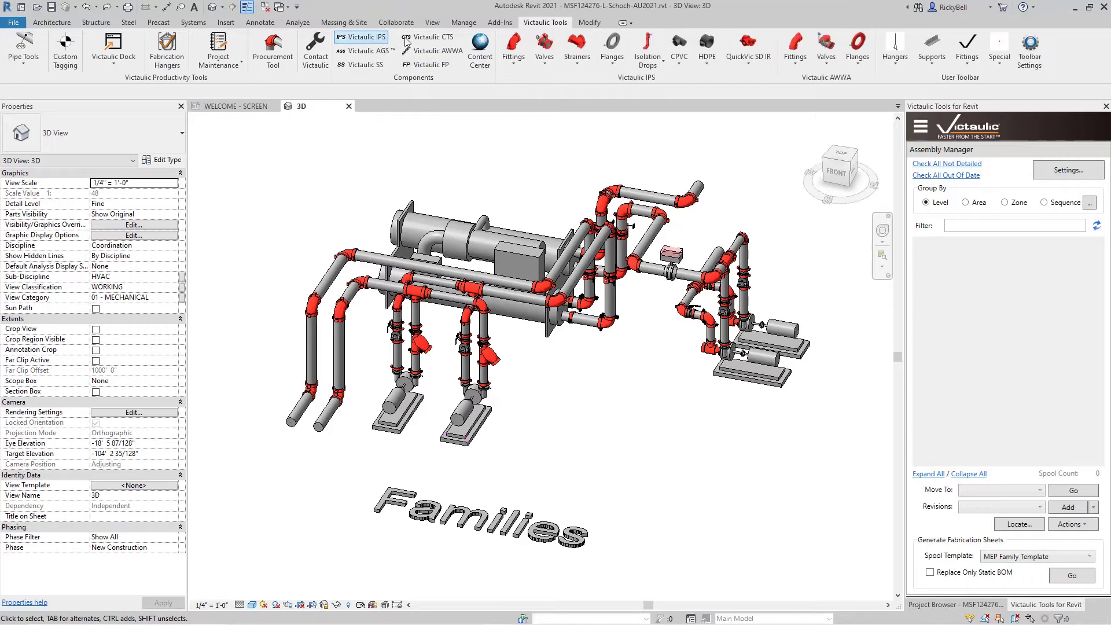
left_click(437, 52)
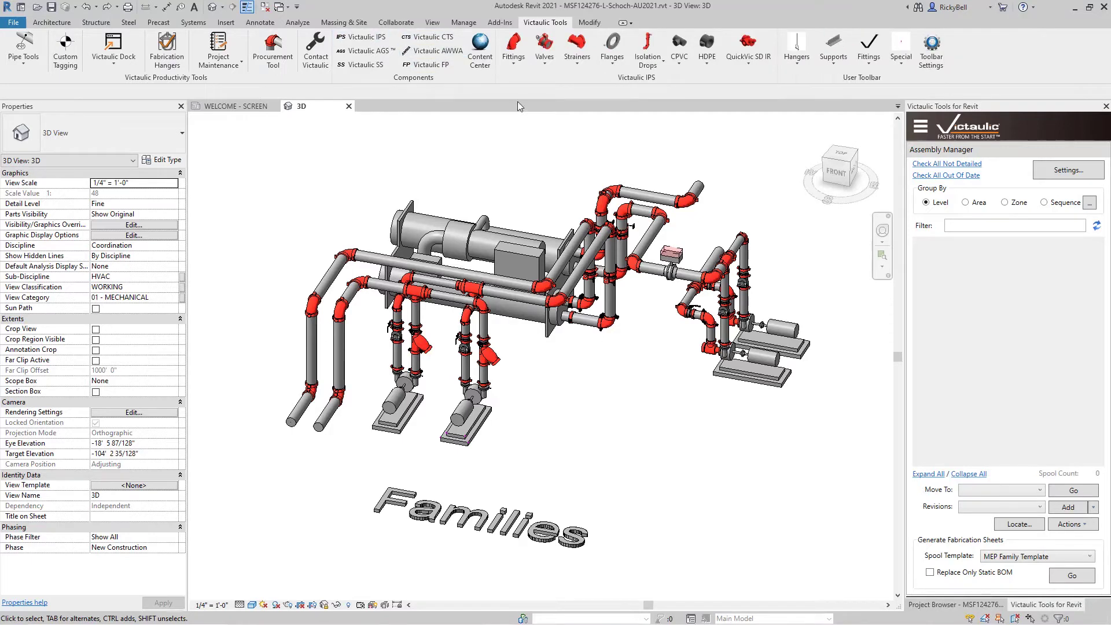
Place a free-standing Roust-A-Bout Coupling Style 99_MP in the 3D model.
left_click(512, 63)
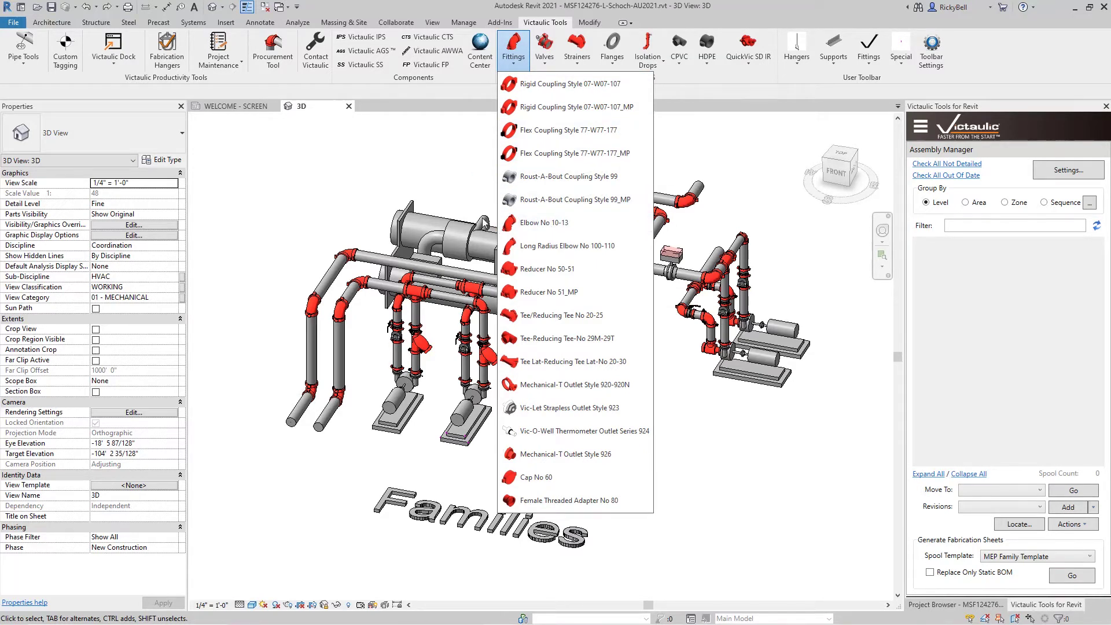
left_click(562, 200)
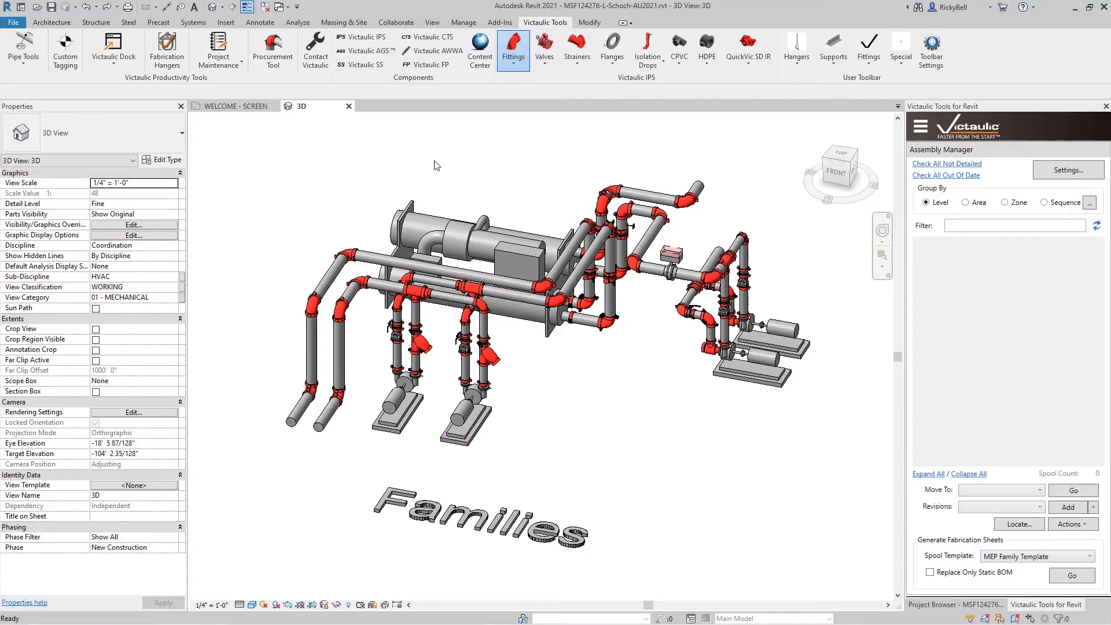
left_click(287, 212)
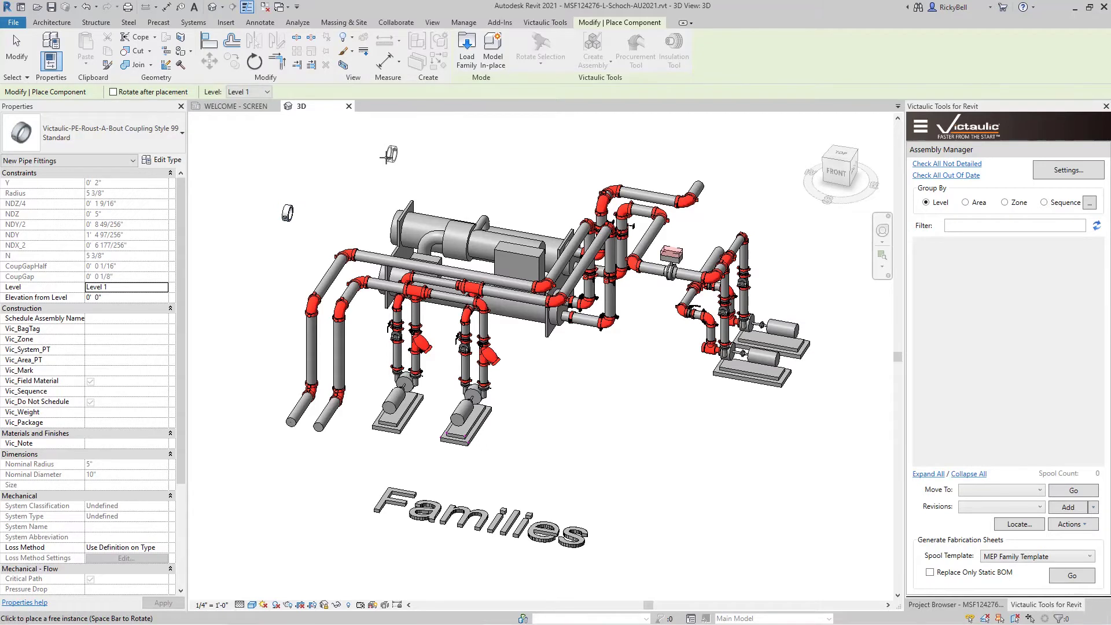
key("Escape")
key("Escape")
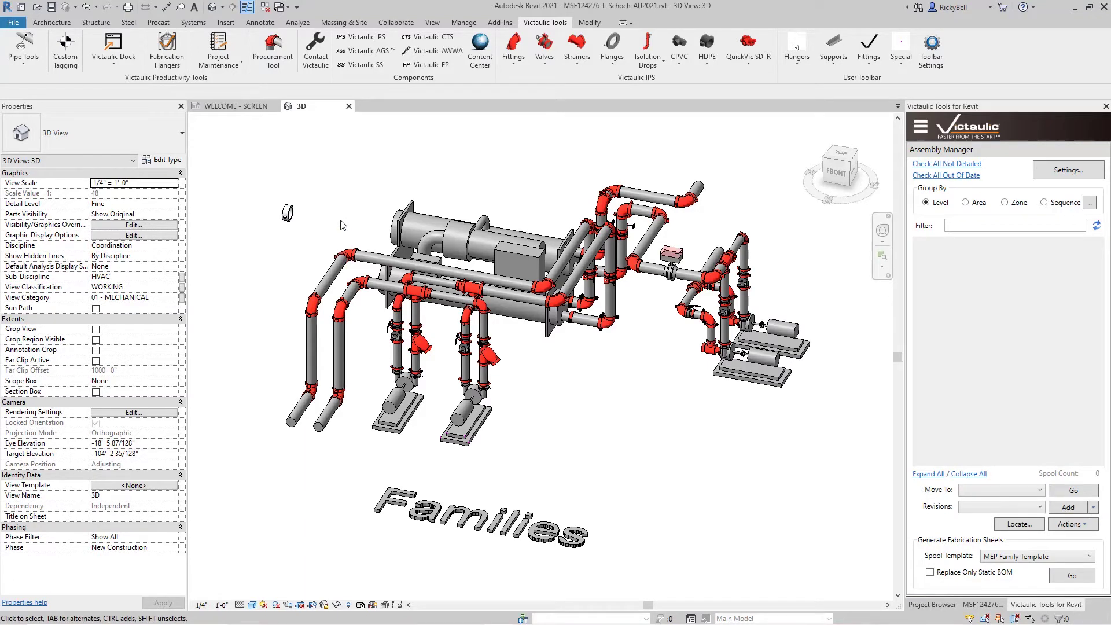
scroll(346, 259, "up", 8)
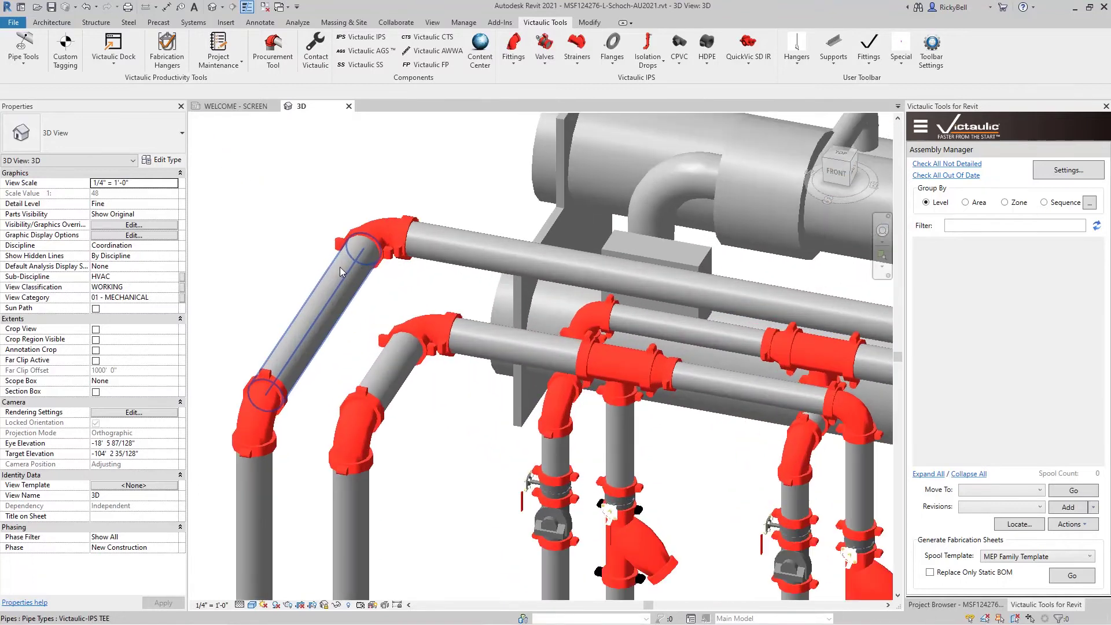
Apply Flex Coupling Style 77-W77-177 to the selected upper-left elbow and its connected pipes.
left_click_drag(490, 156, 305, 296)
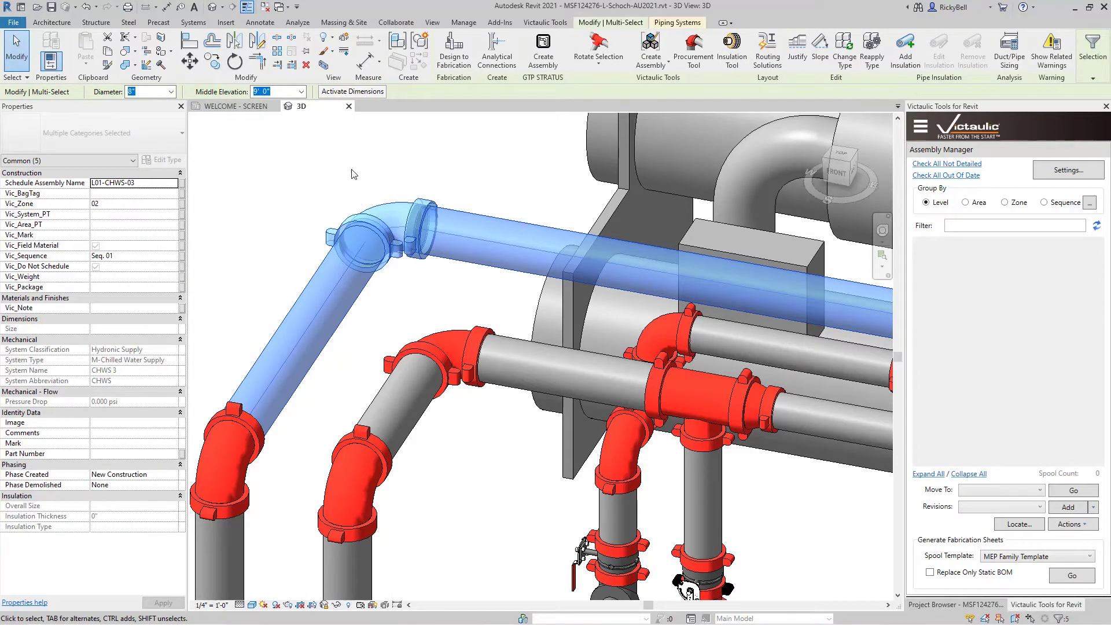
left_click(549, 25)
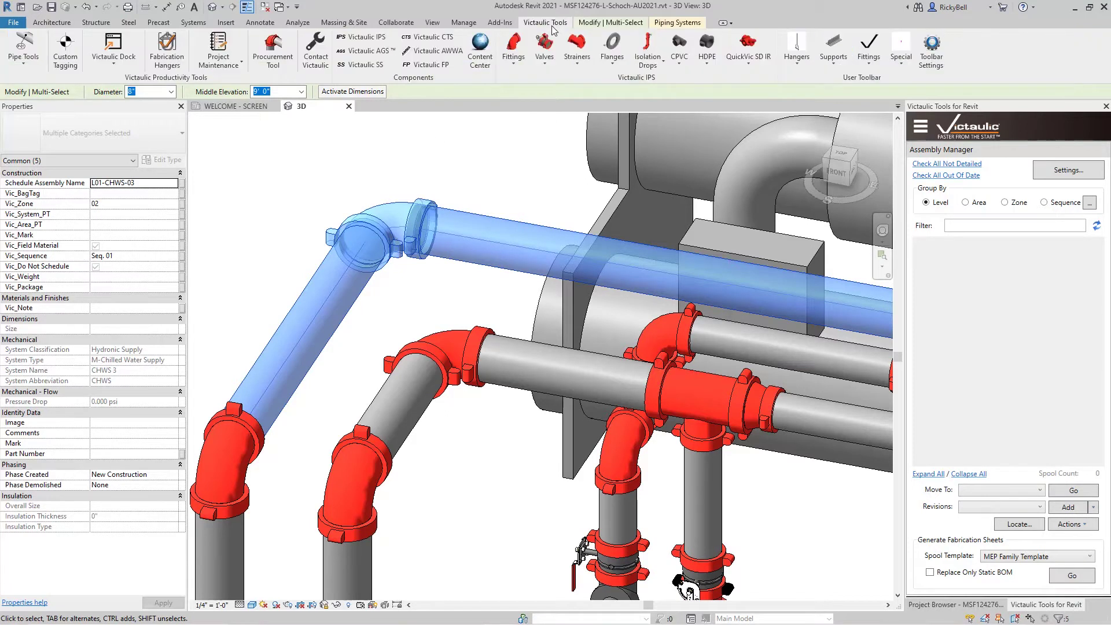
left_click(513, 49)
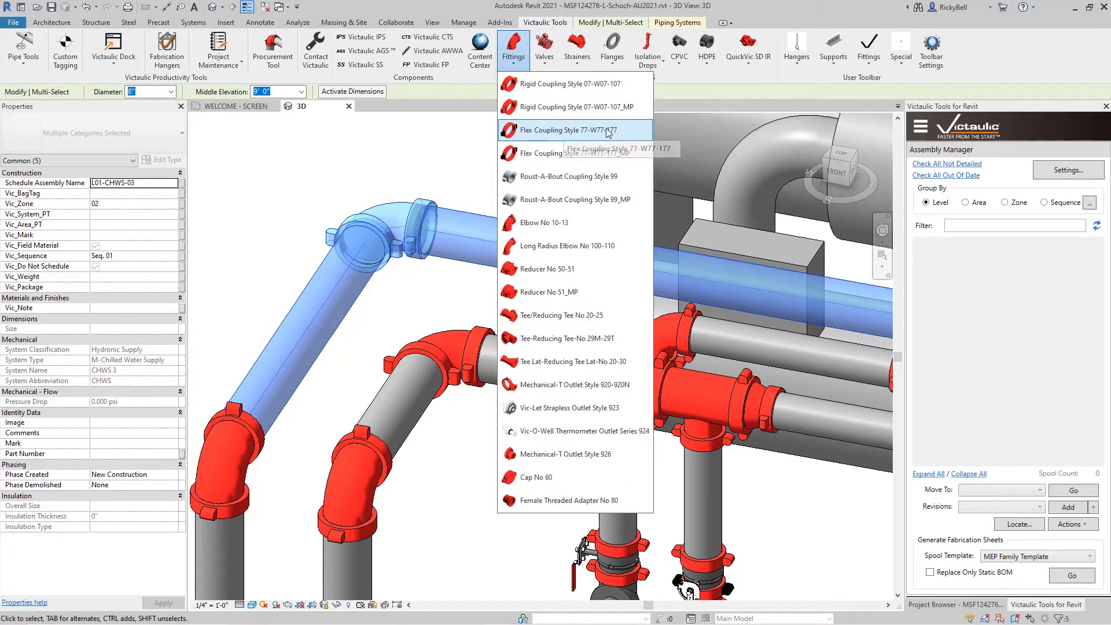
left_click(555, 131)
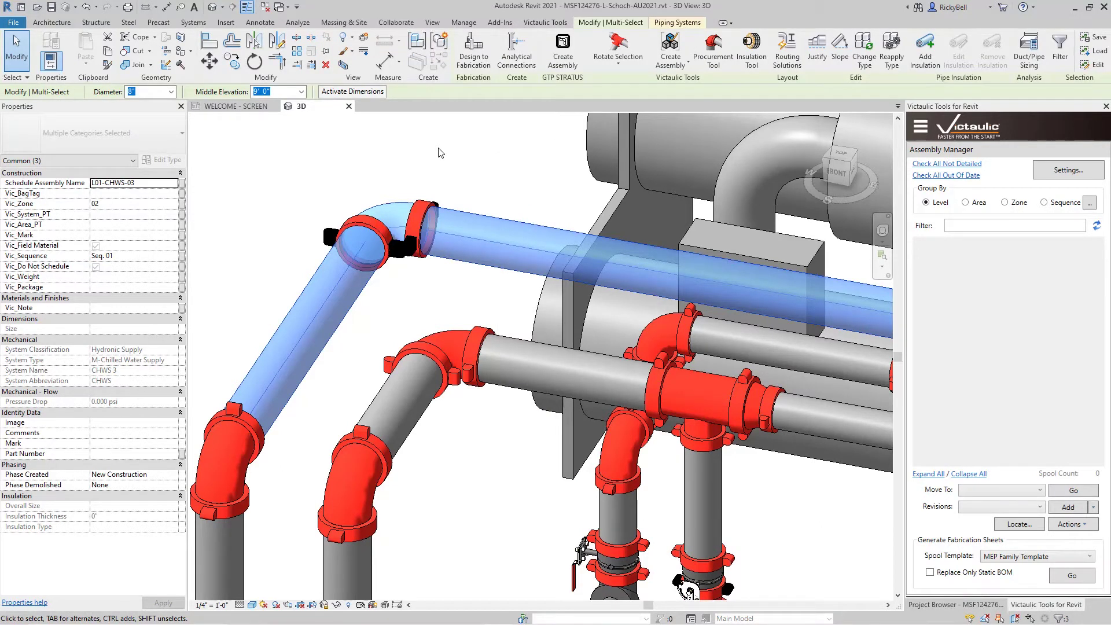
left_click(449, 157)
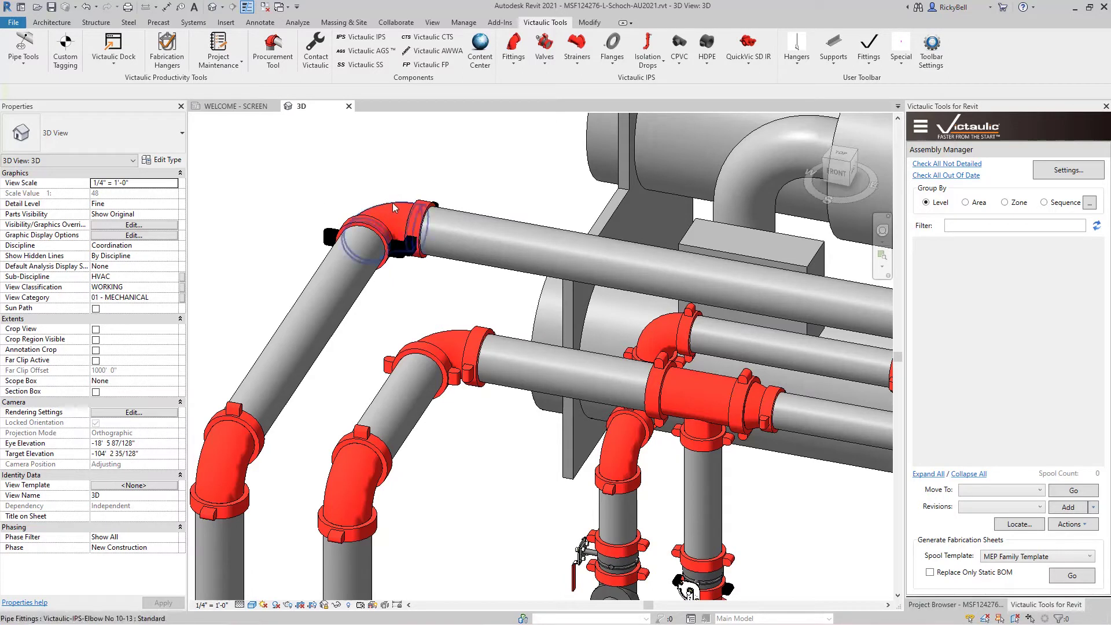
Swap the elbow at the diagonal pipe's lower end for a Long Radius Elbow No 100-110.
middle_click_drag(316, 250, 391, 161)
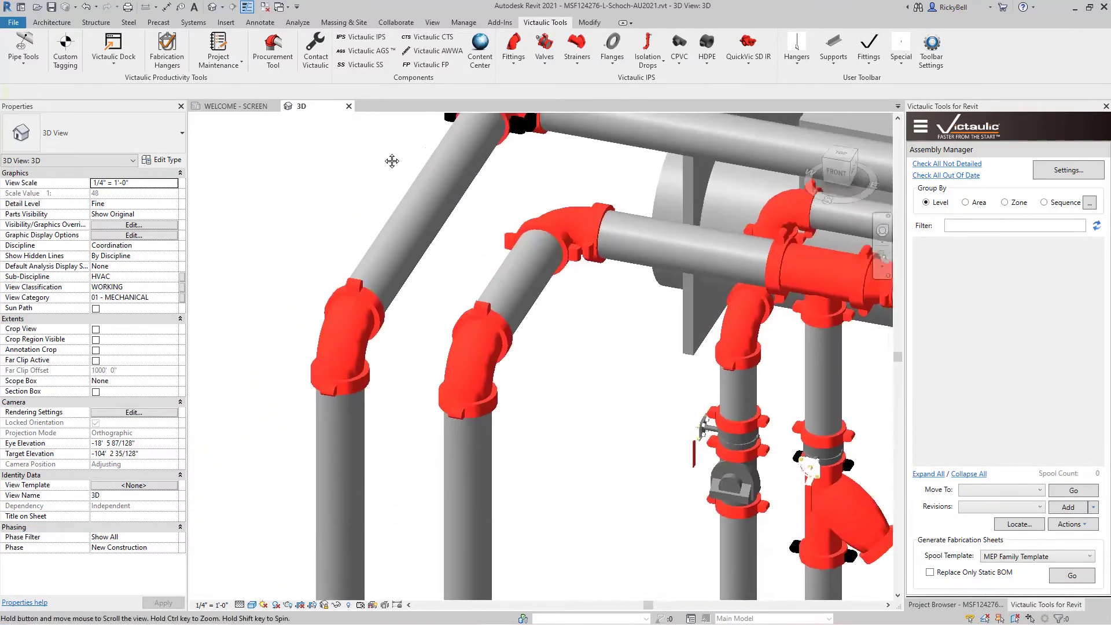
left_click_drag(245, 204, 427, 482)
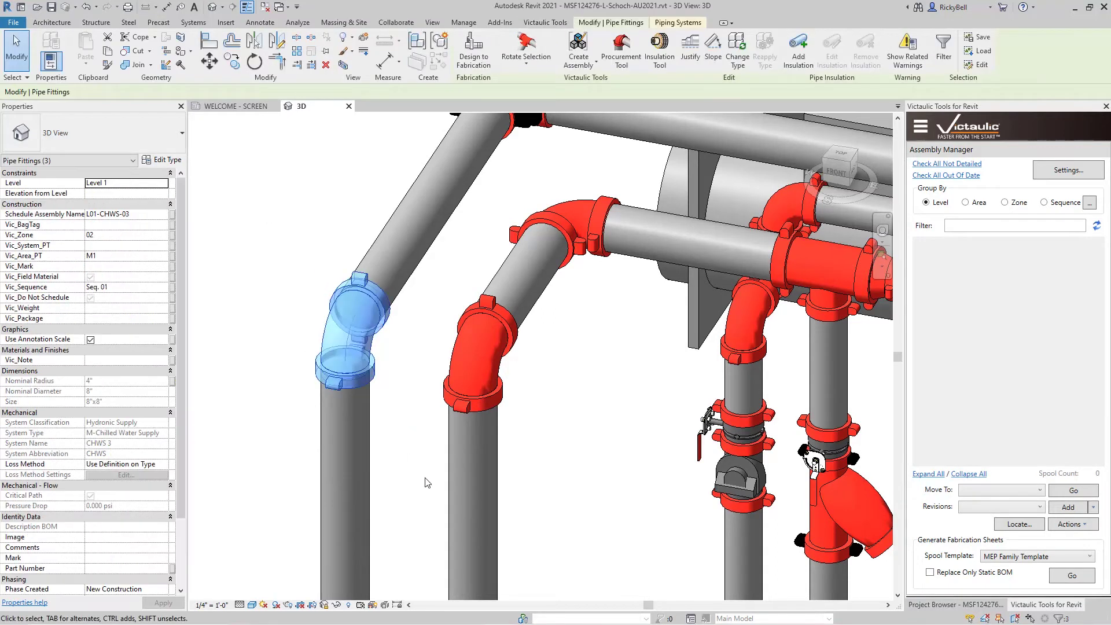
left_click(545, 22)
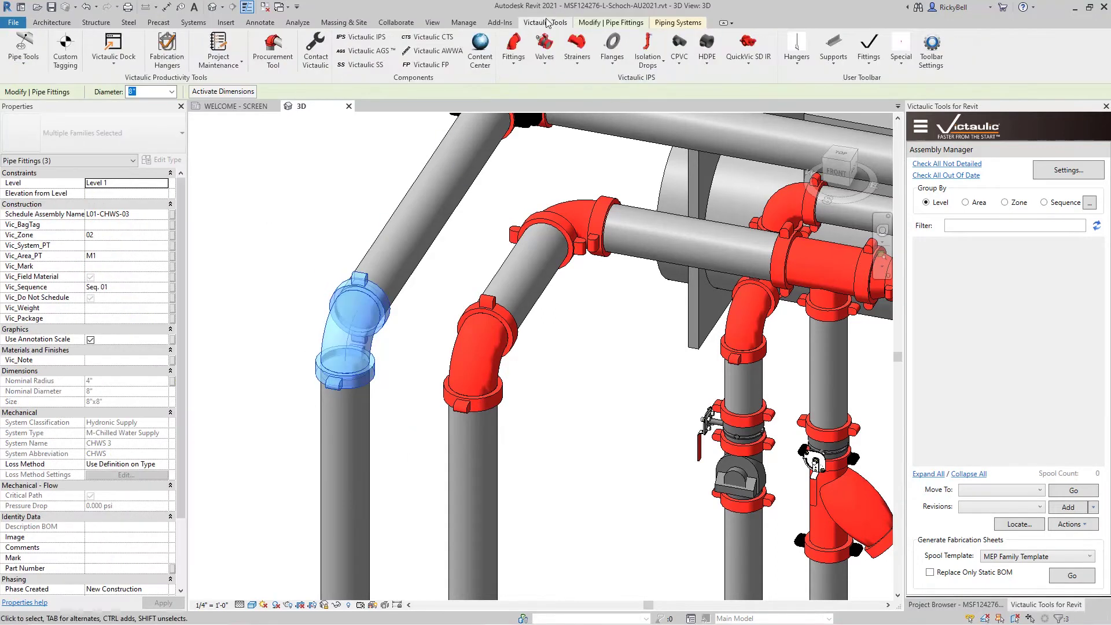
left_click(518, 62)
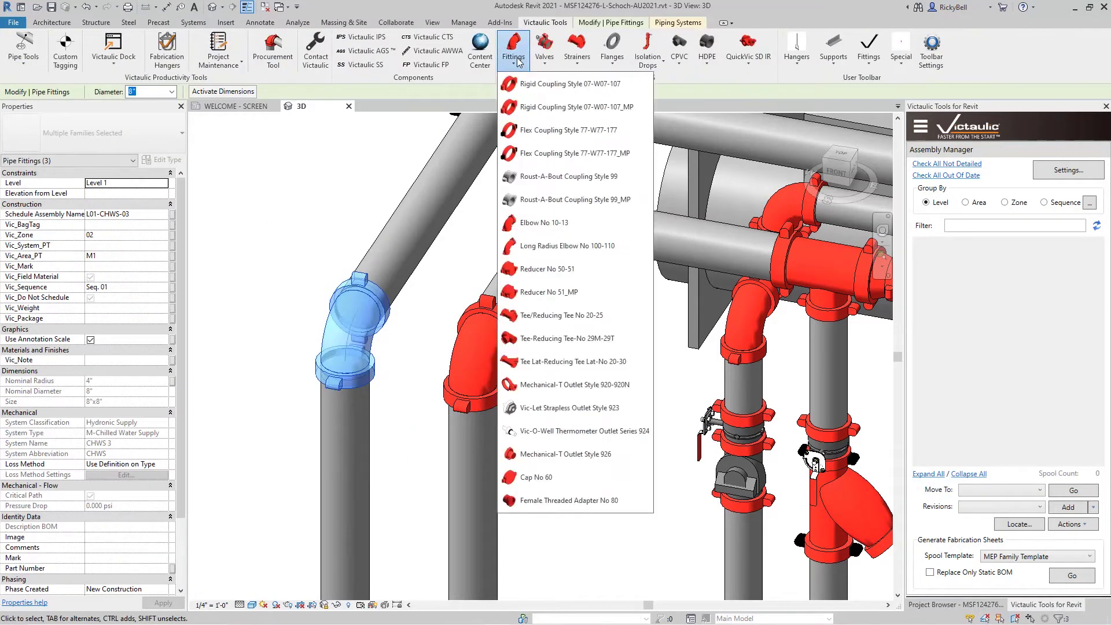
left_click(555, 247)
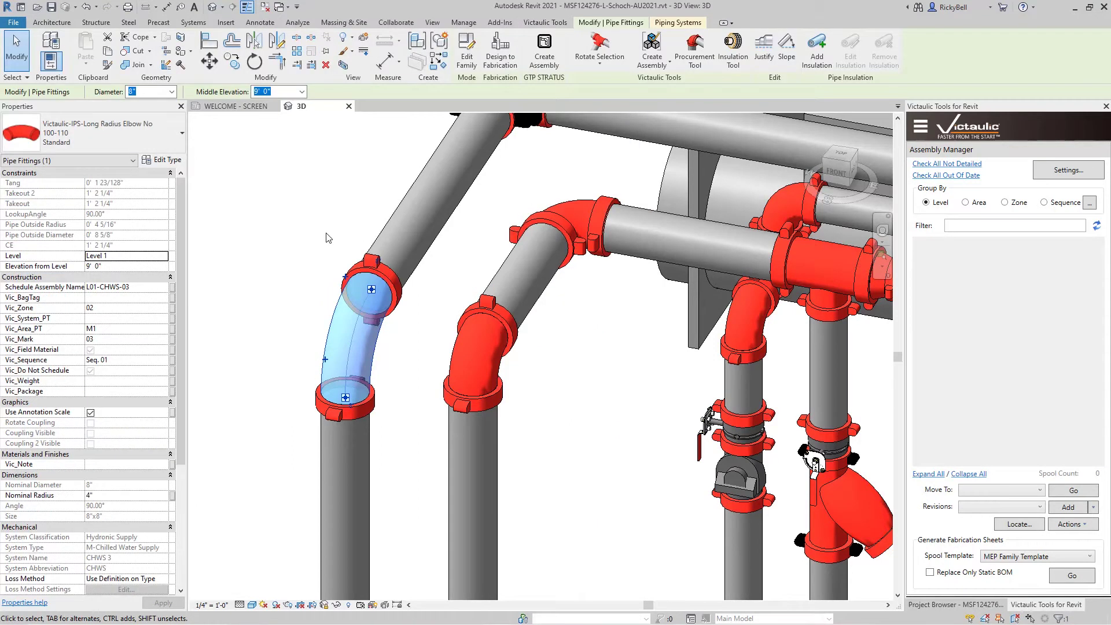
key("Escape")
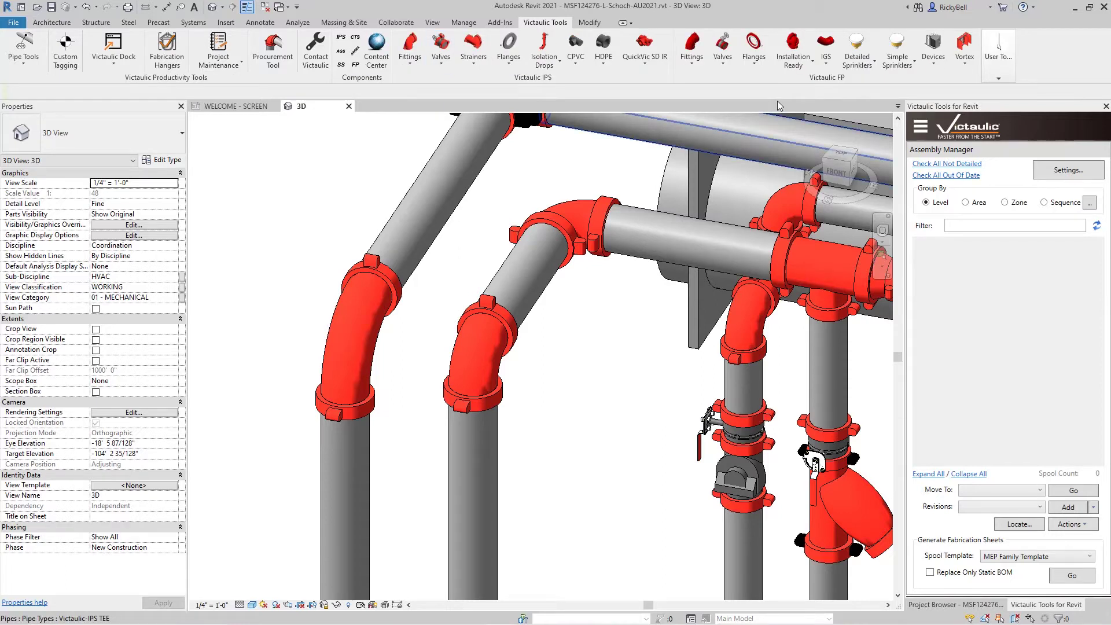
Place a Sprinkler-Victaulic-Pendent V2705 0.5 K2.8 Black 135 sprinkler in the 3D view.
left_click(859, 60)
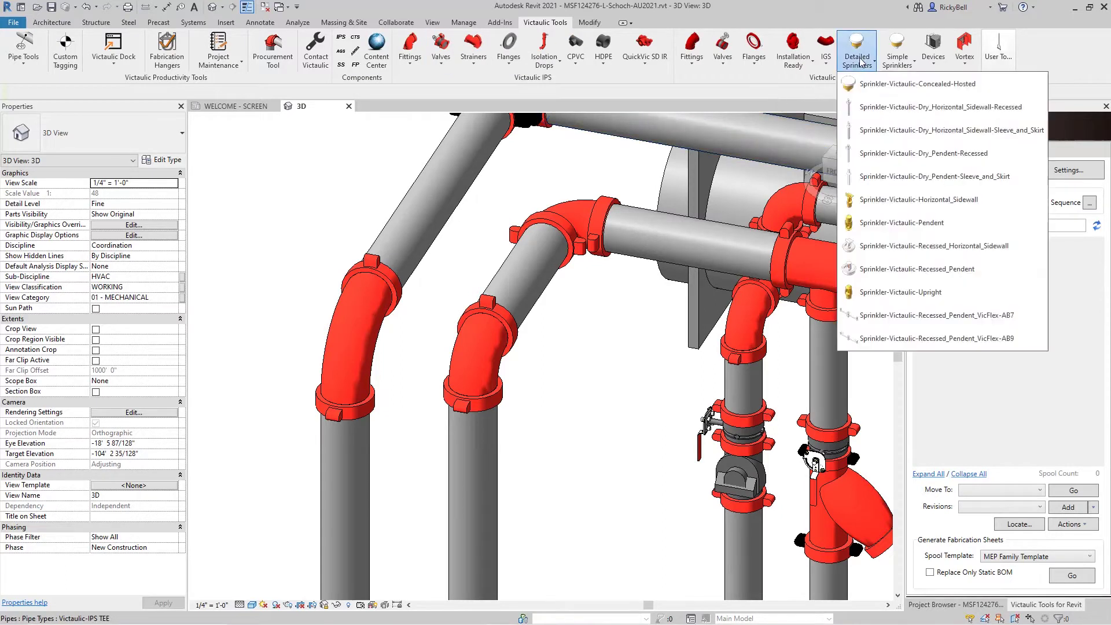
left_click(899, 226)
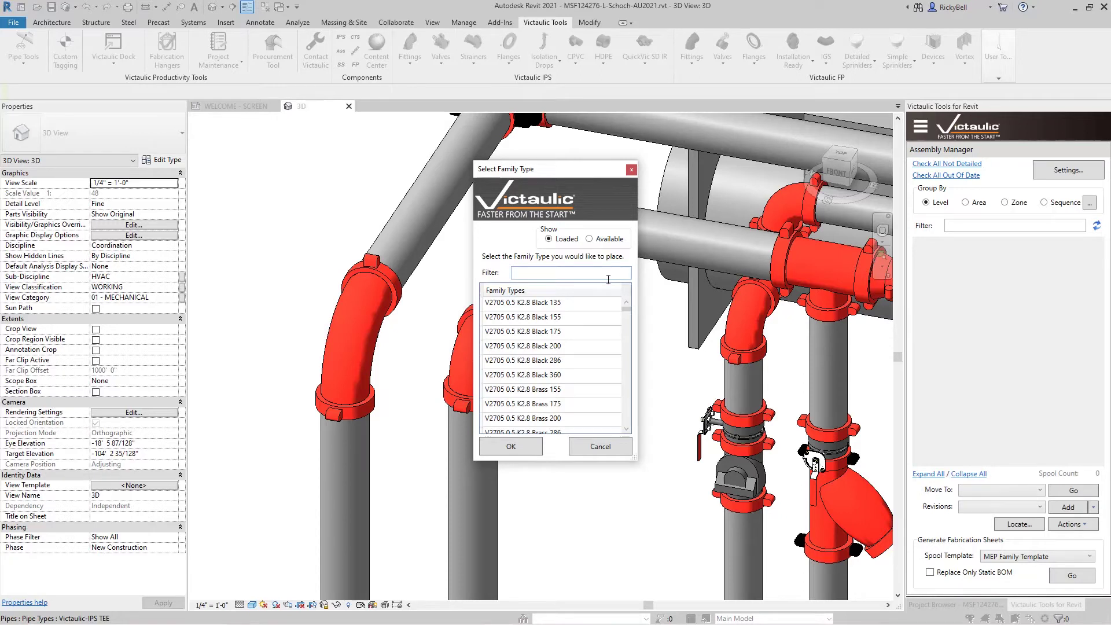
left_click_drag(626, 311, 630, 400)
scroll(558, 331, "up", 15)
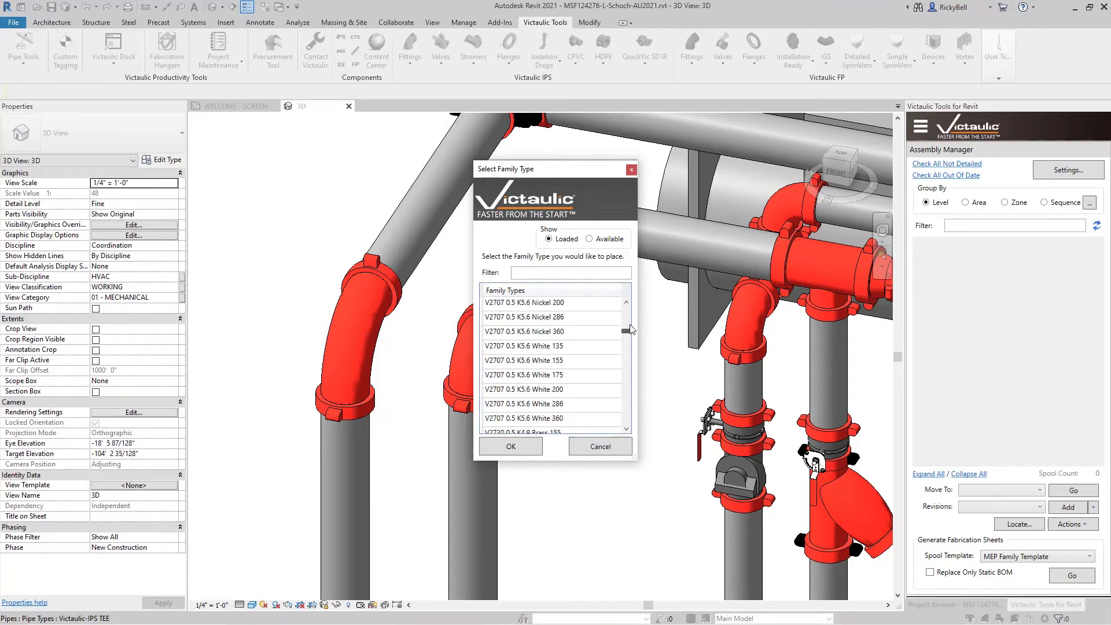
left_click(604, 273)
type("bl")
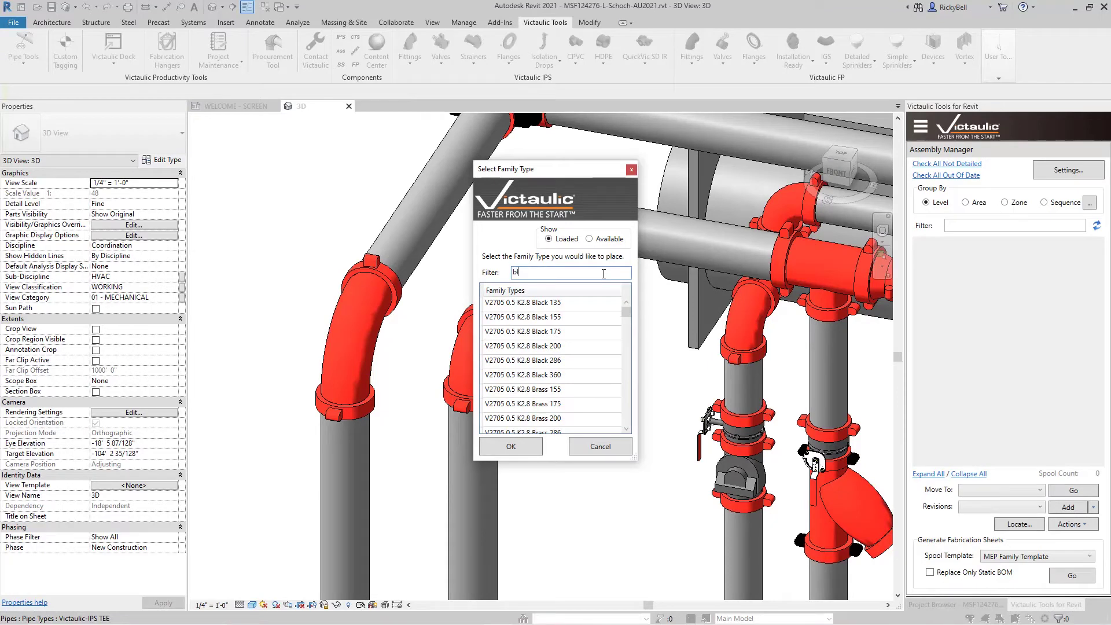
type("ack 135")
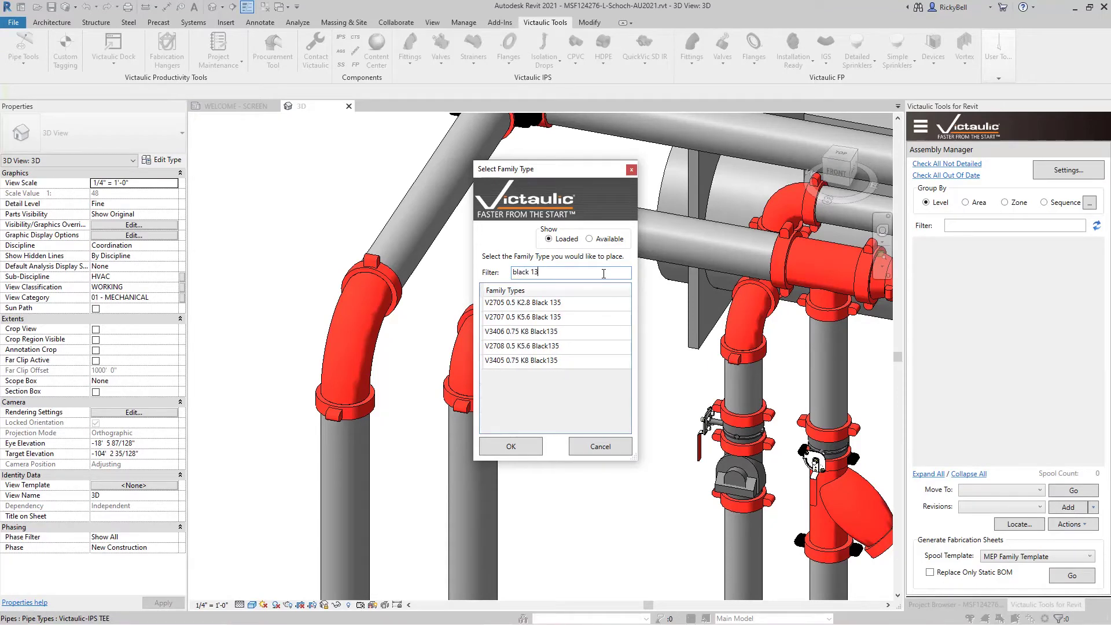
left_click(554, 307)
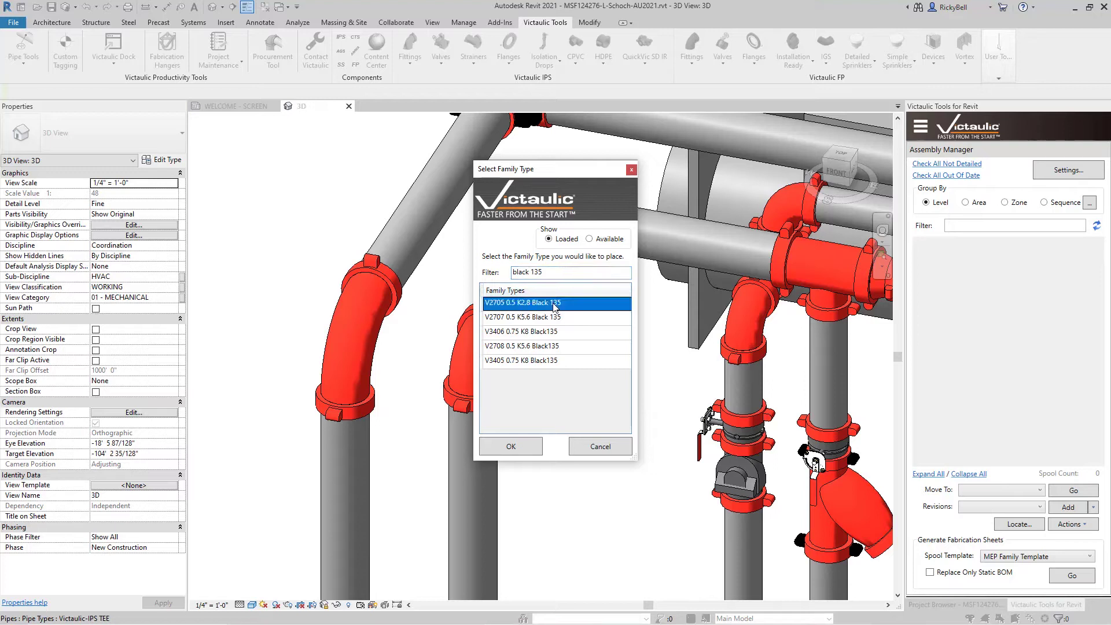
left_click(510, 448)
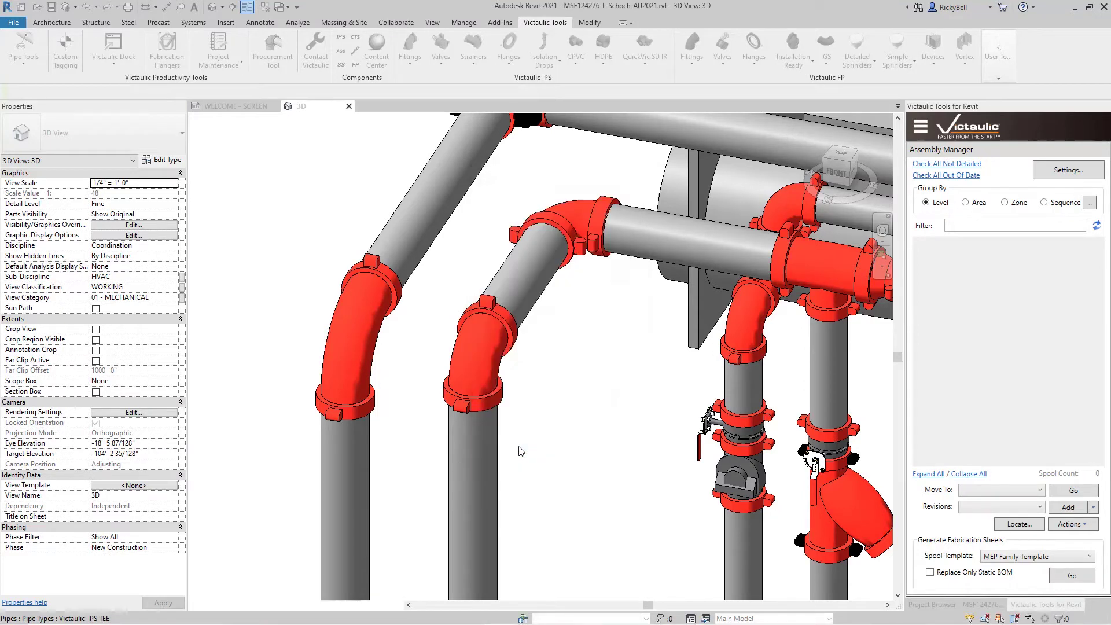
left_click(563, 444)
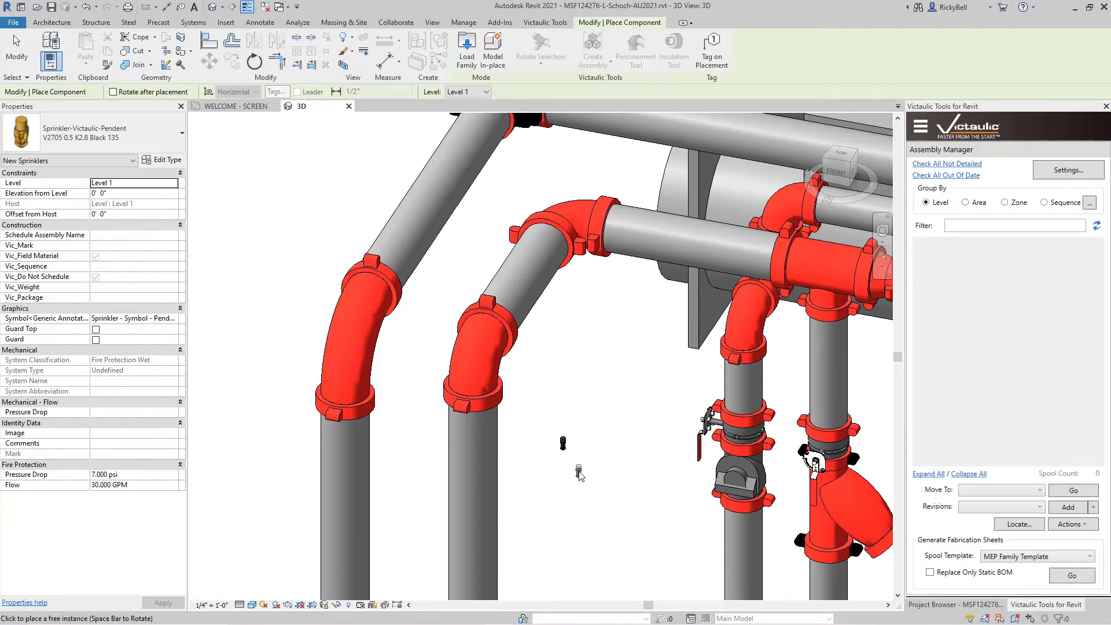
key("Escape")
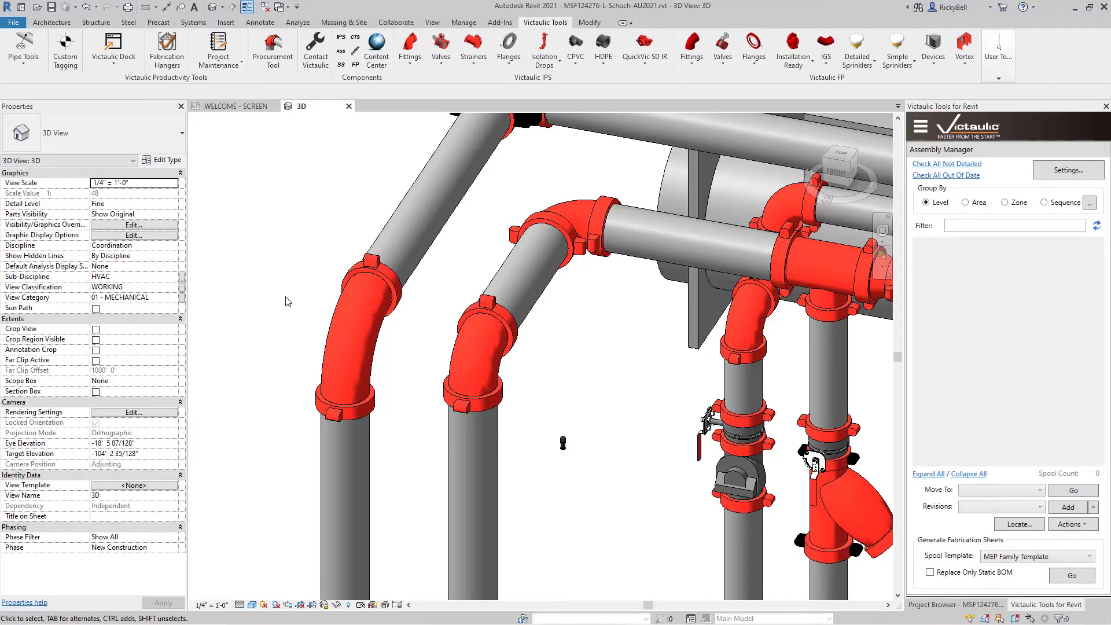
Draw a 1" Victaulic-IPS TAP branch pipe from the diagonal pipe off to the left.
scroll(272, 298, "down", 1)
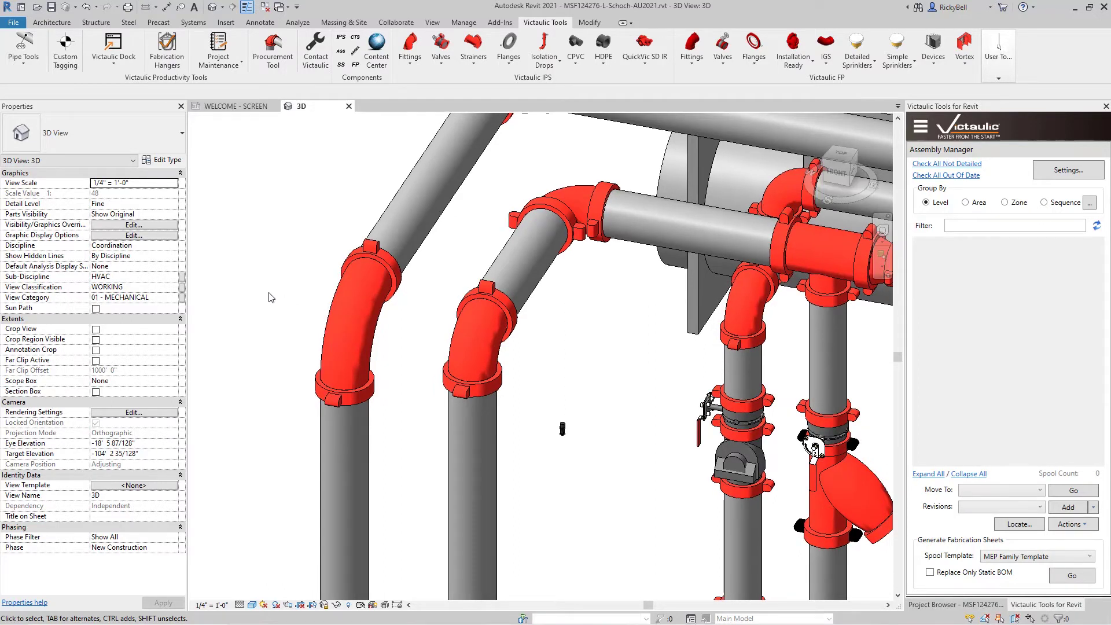
scroll(270, 295, "down", 3)
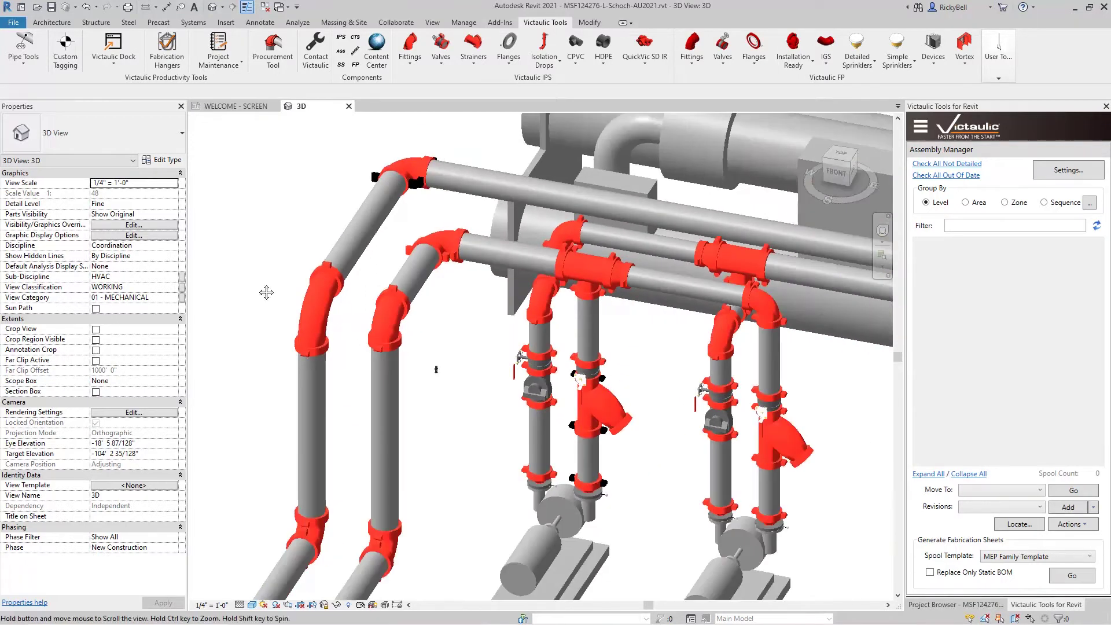
scroll(333, 398, "up", 3)
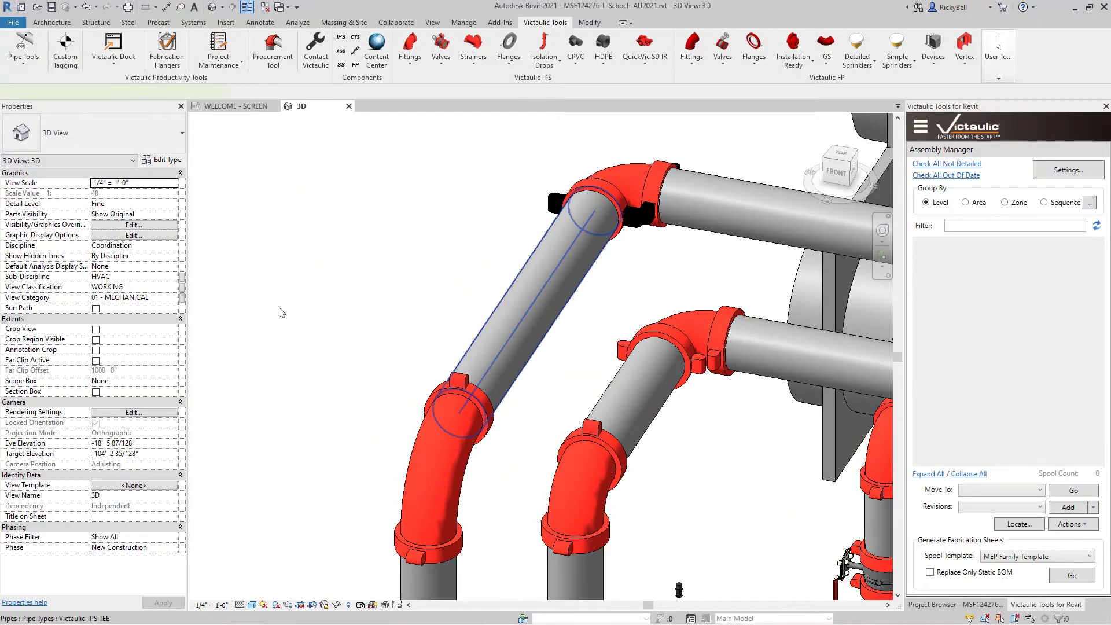
key("p")
key("i")
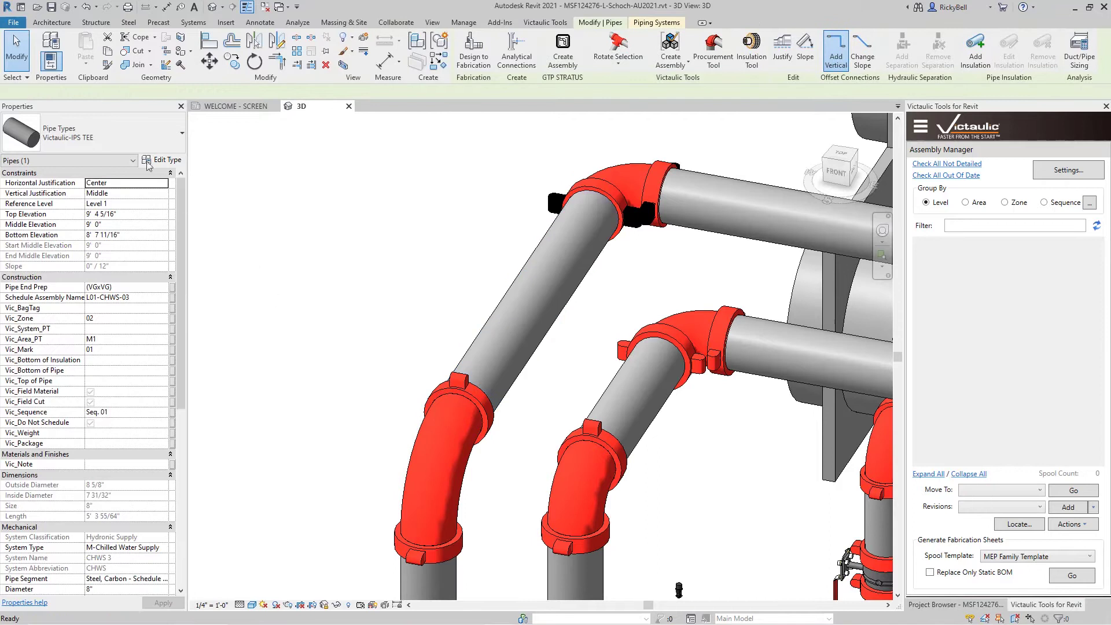
left_click(171, 142)
left_click(90, 324)
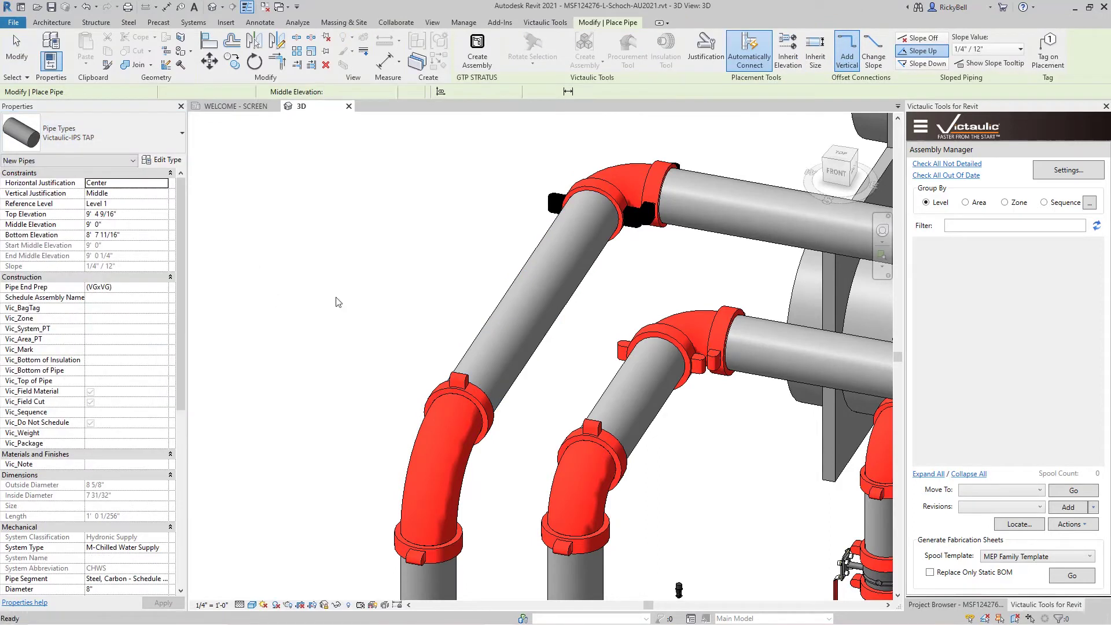
left_click(496, 324)
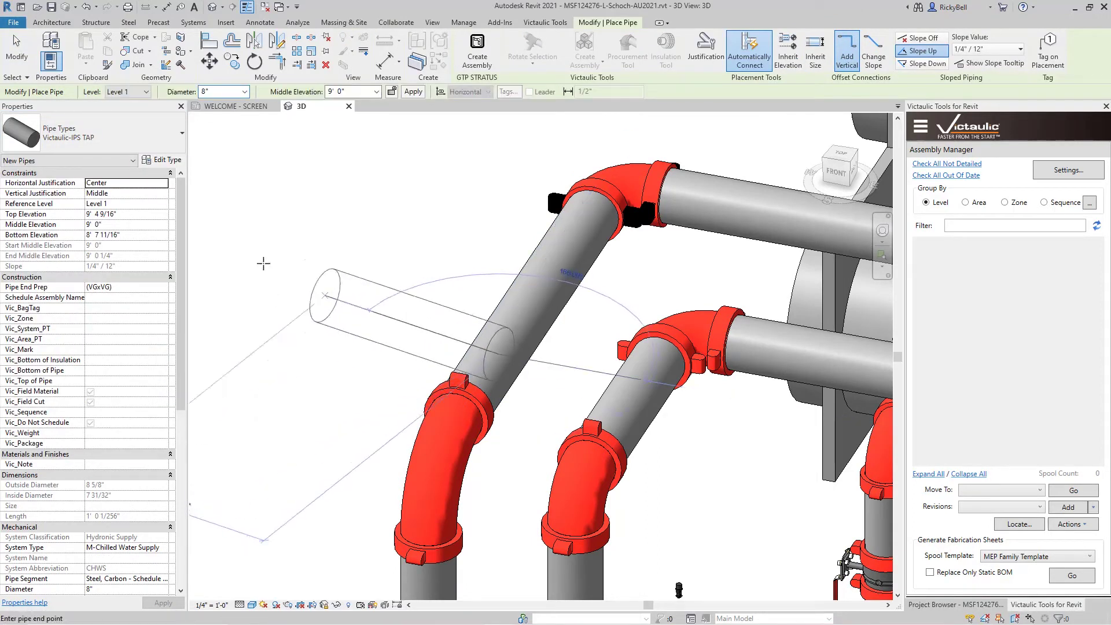
left_click(245, 92)
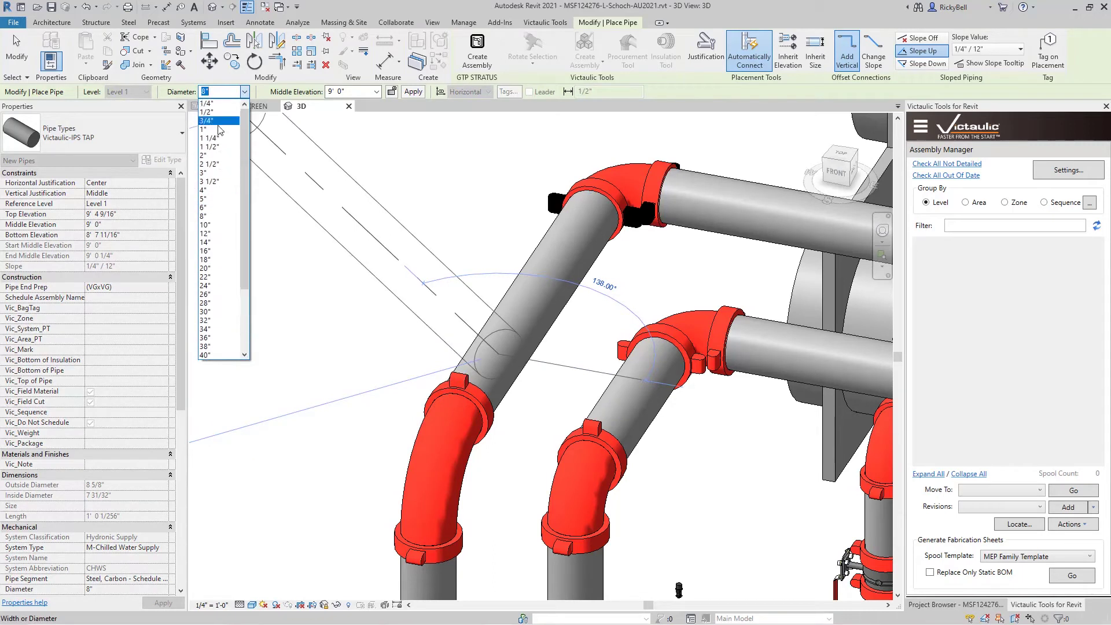
left_click(216, 130)
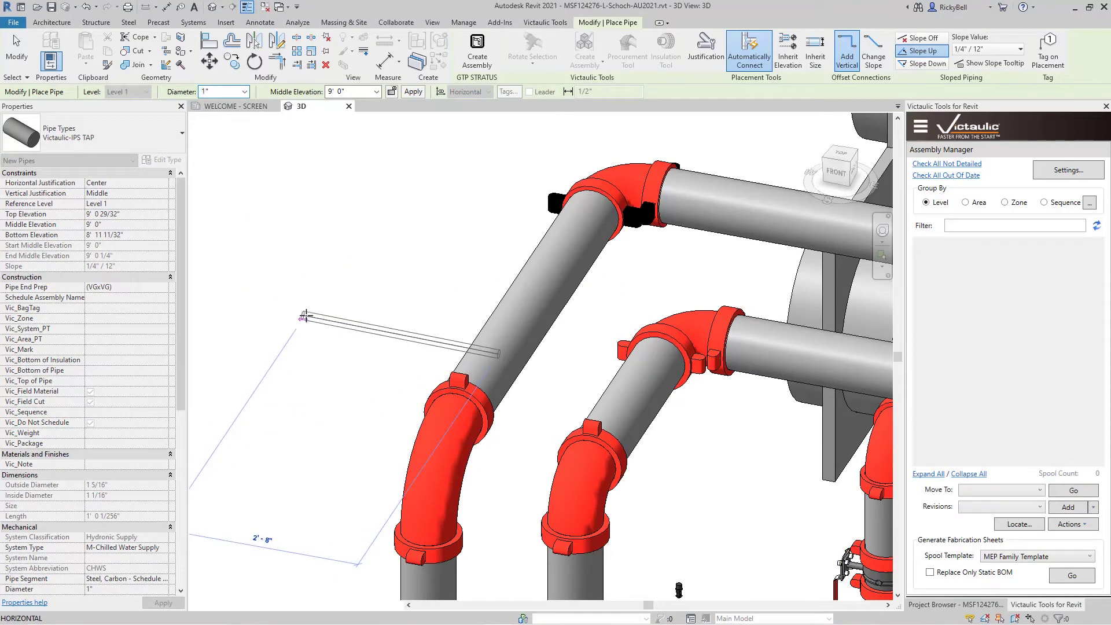
left_click(303, 316)
key("Escape")
key("Escape")
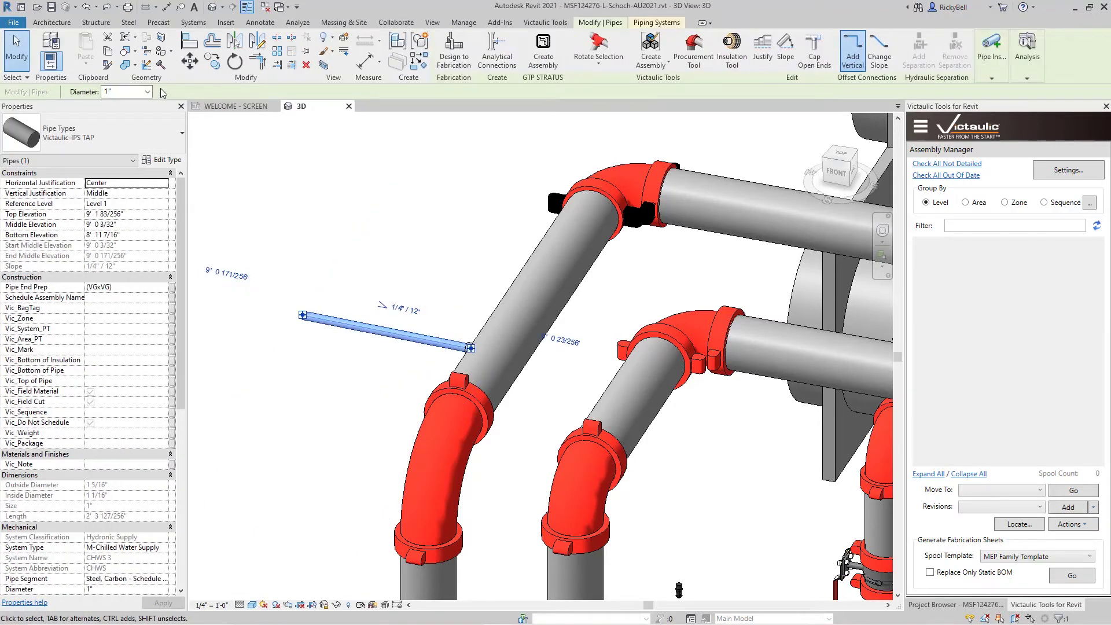
Resize the new branch pipe to a 2" diameter.
left_click(147, 92)
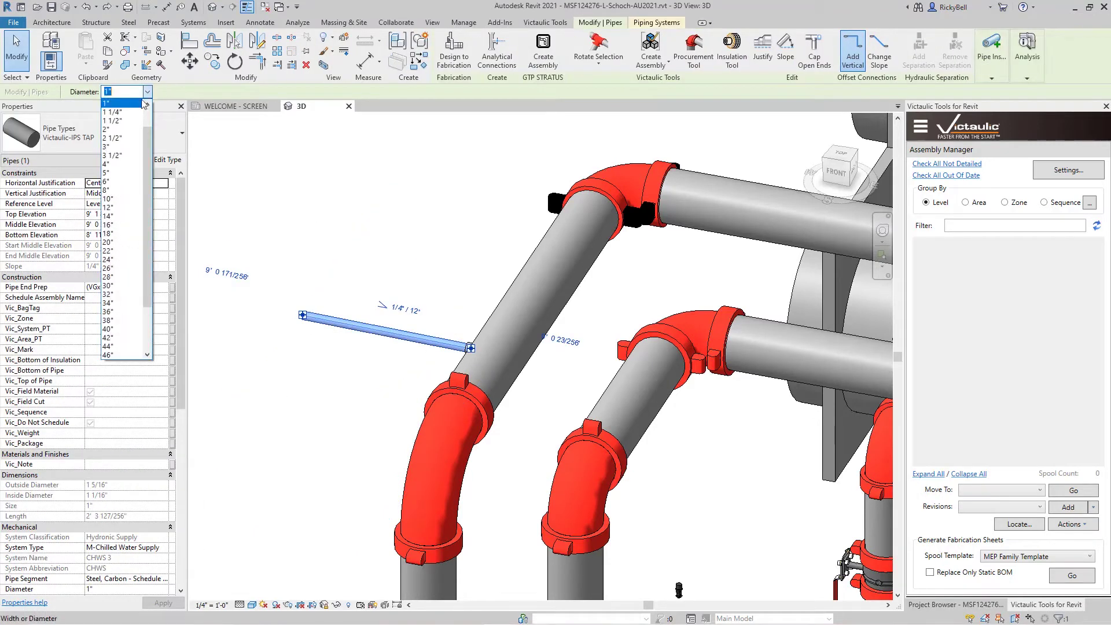
left_click(126, 135)
left_click(463, 270)
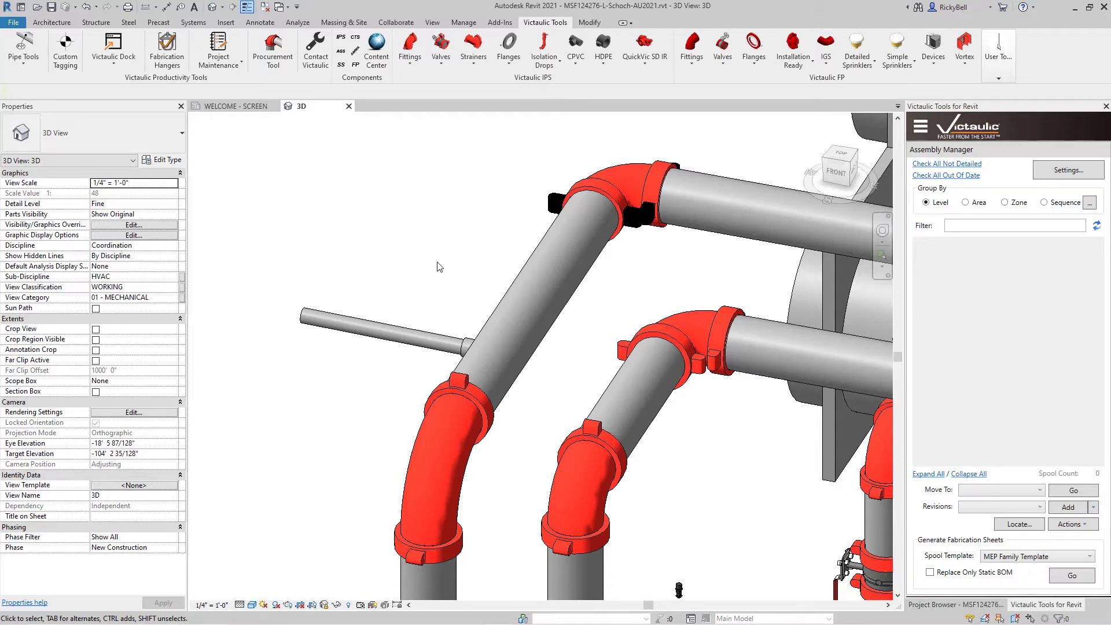
left_click_drag(425, 262, 533, 375)
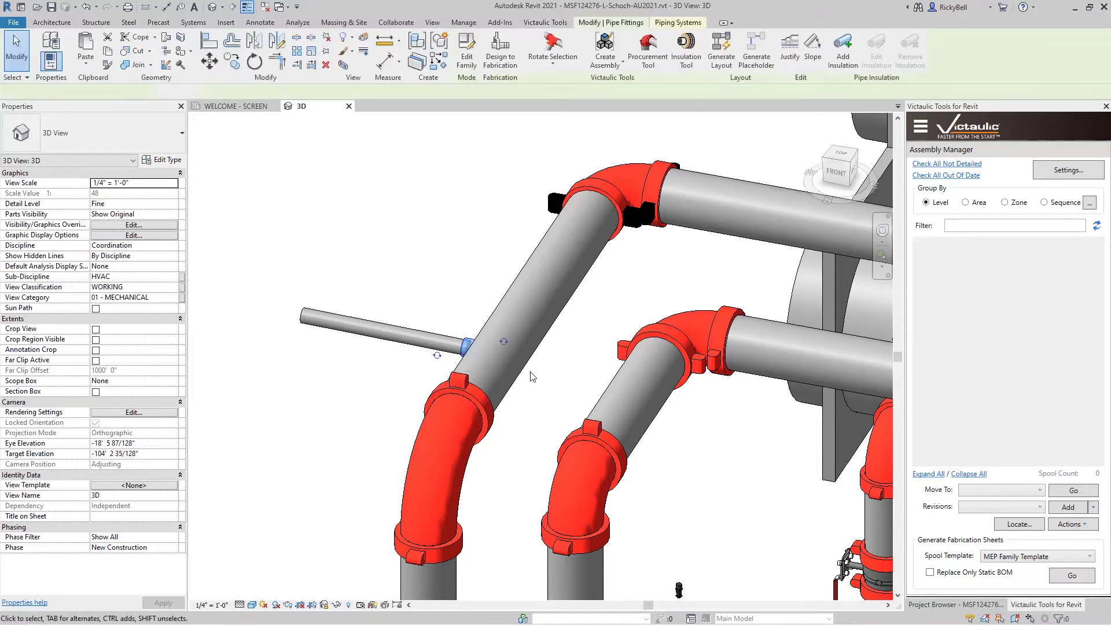
left_click(174, 136)
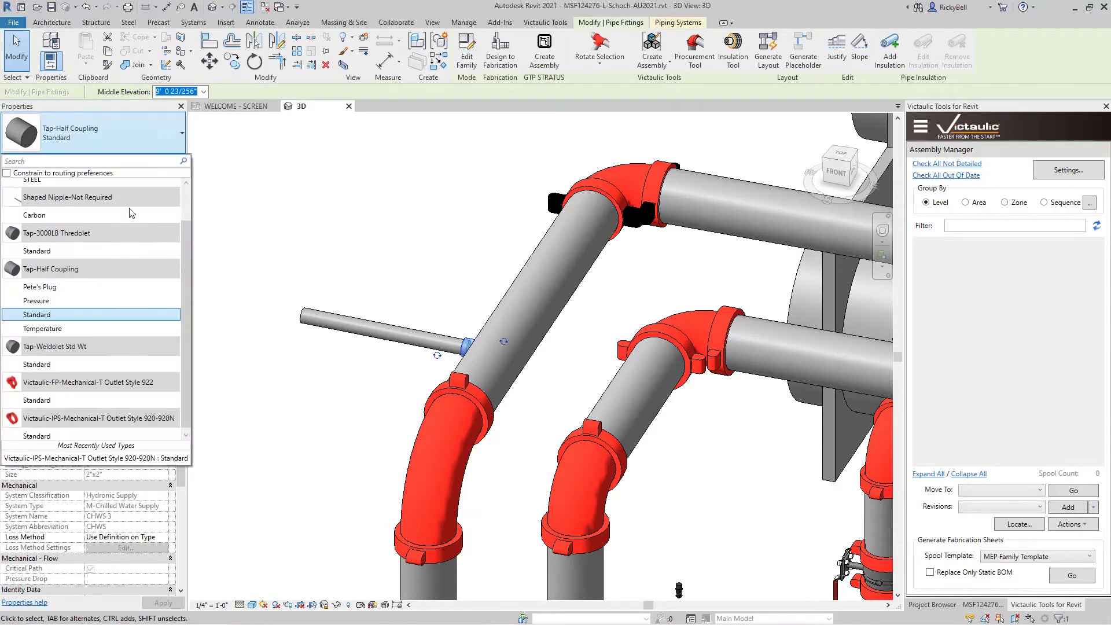
left_click(56, 251)
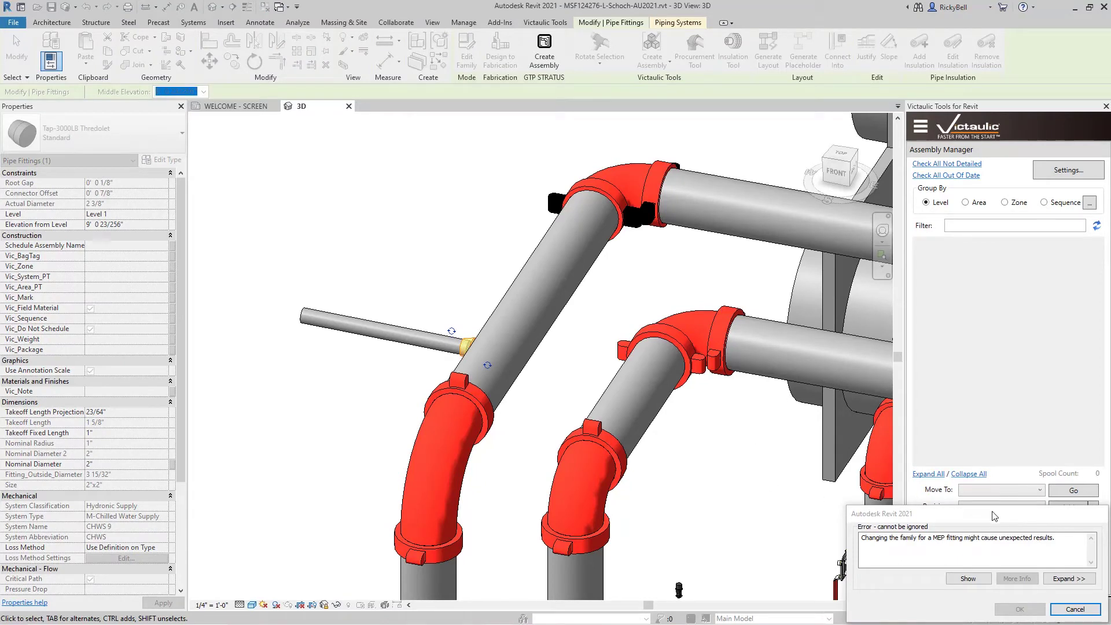
left_click(1088, 611)
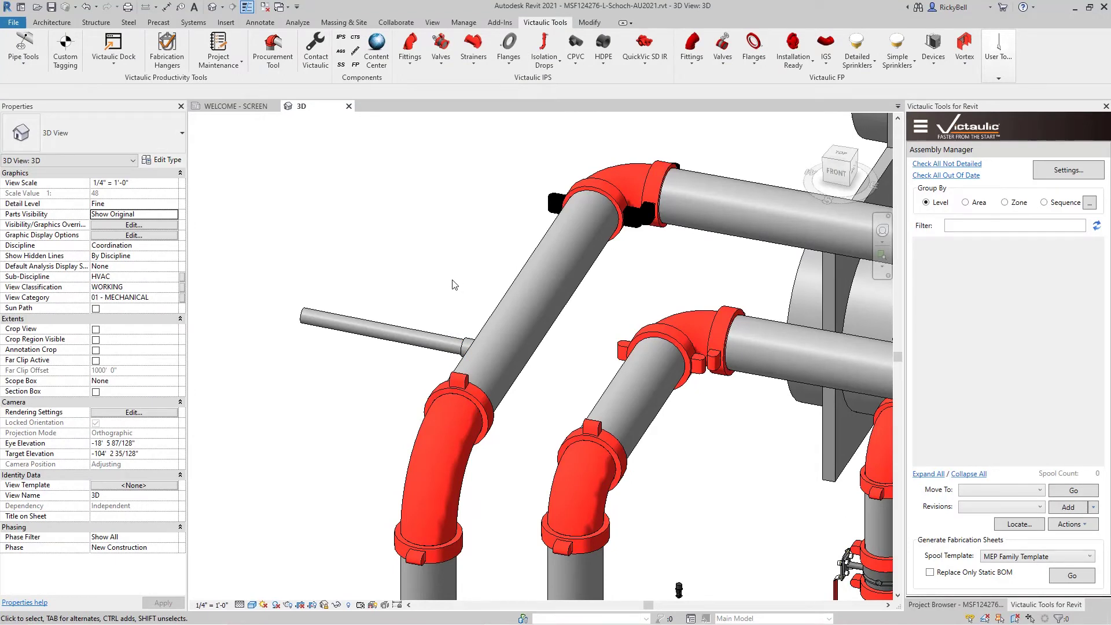
left_click_drag(433, 284, 550, 377)
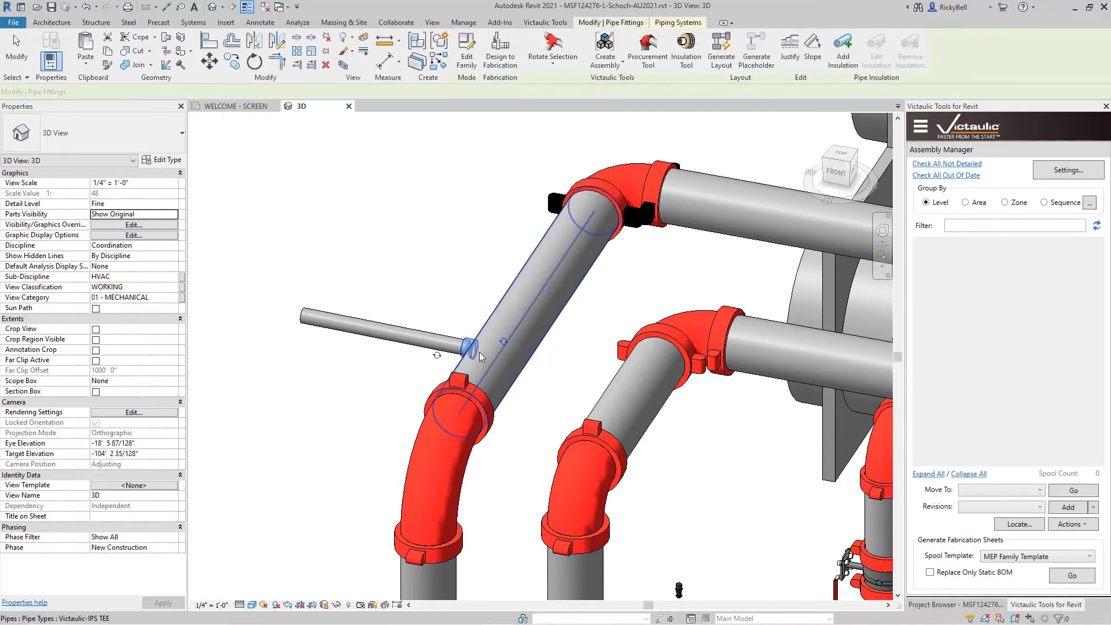
Replace the tap fitting with a Mechanical-T Outlet Style 920-920N.
left_click(545, 22)
left_click(410, 55)
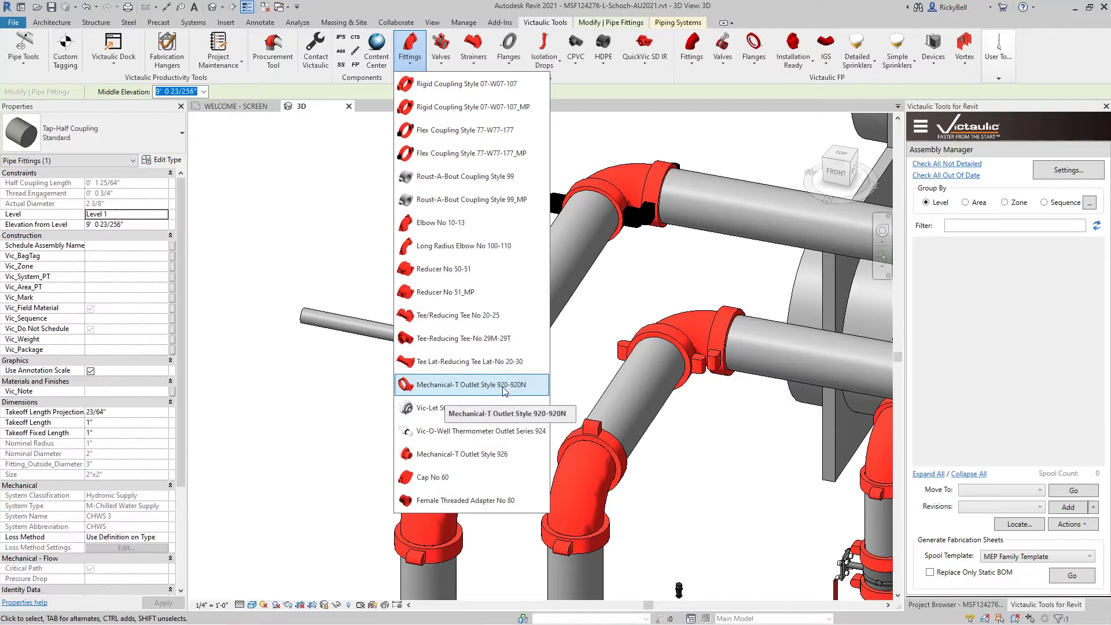
left_click(443, 385)
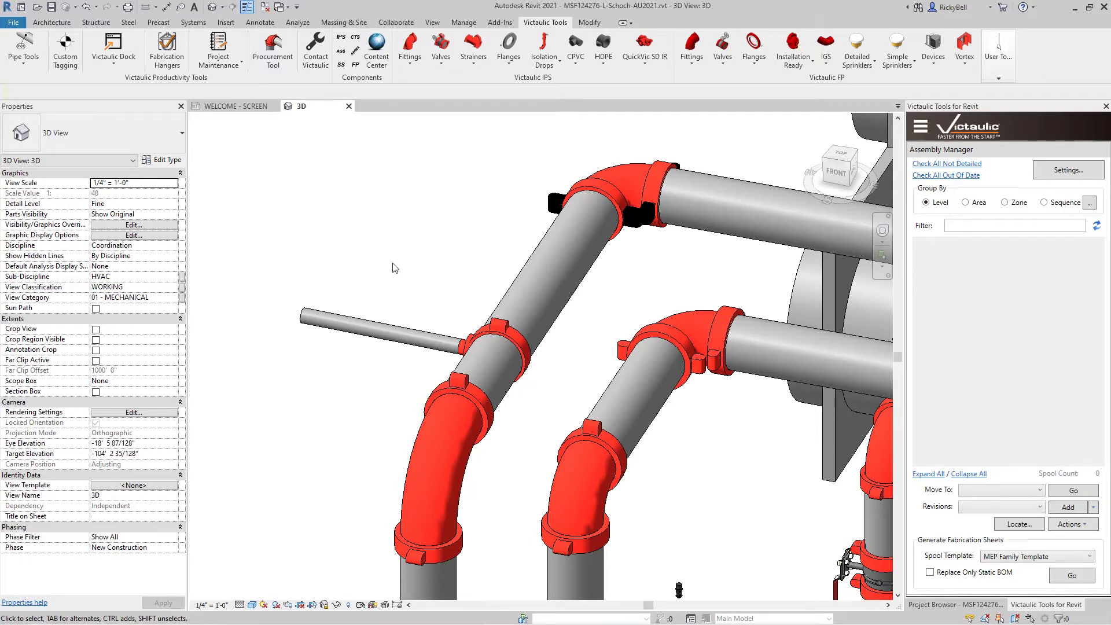
Show the User Toolbar groups and open the Toolbar Settings dialog.
left_click(354, 63)
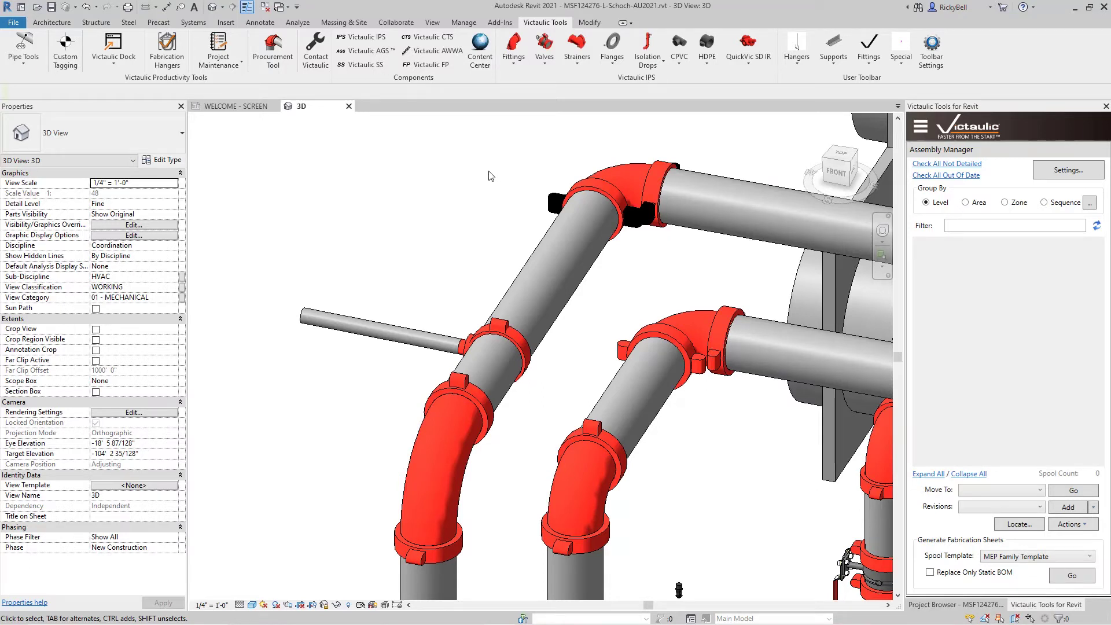
left_click(932, 49)
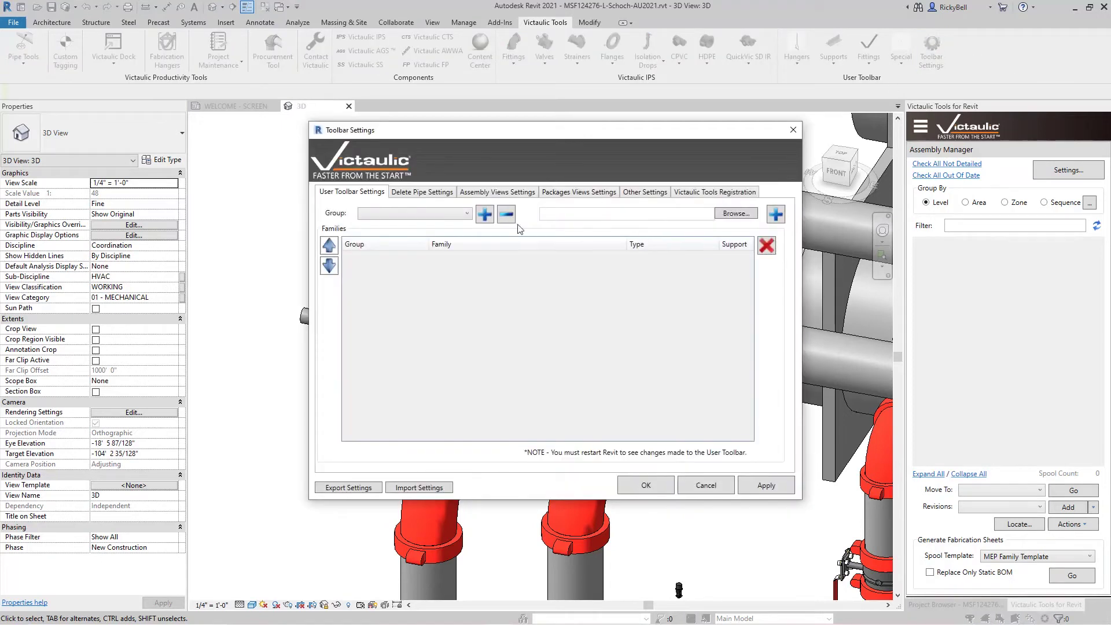
left_click(466, 213)
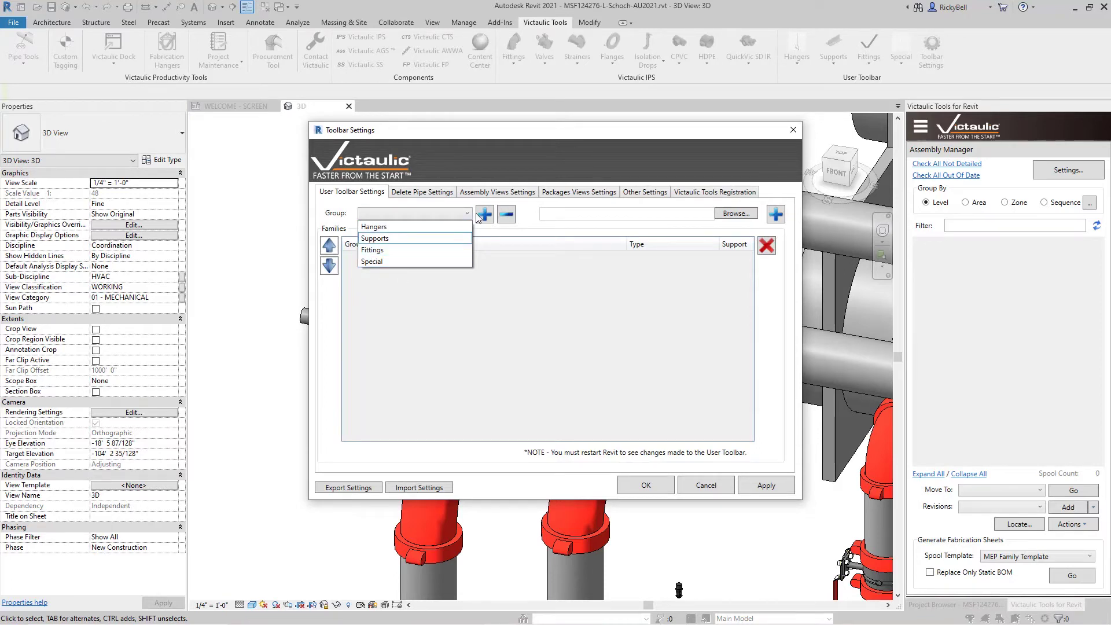
left_click(377, 255)
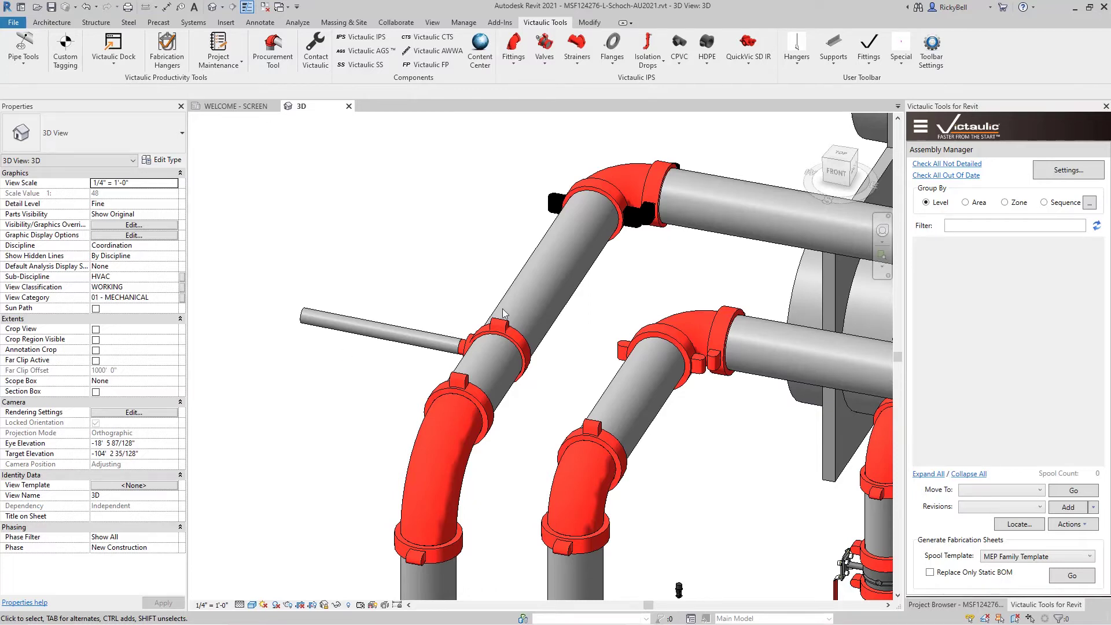
left_click(796, 64)
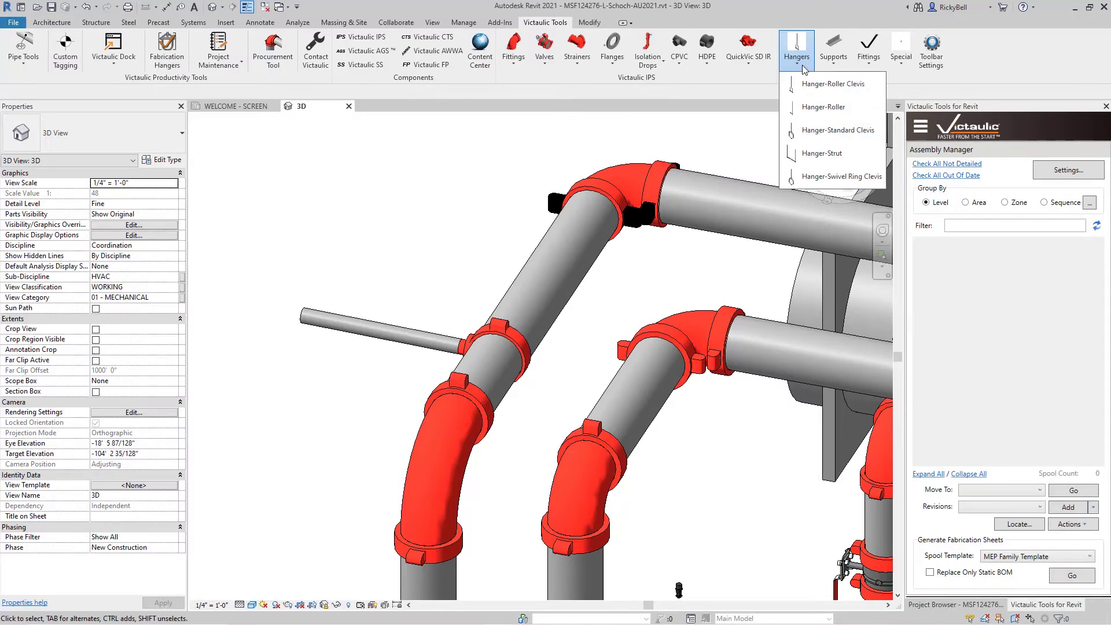
Bring up Hanger Placement Options for the Hanger-Roller Clevis (2 ft start, 5 ft repeating).
left_click(840, 66)
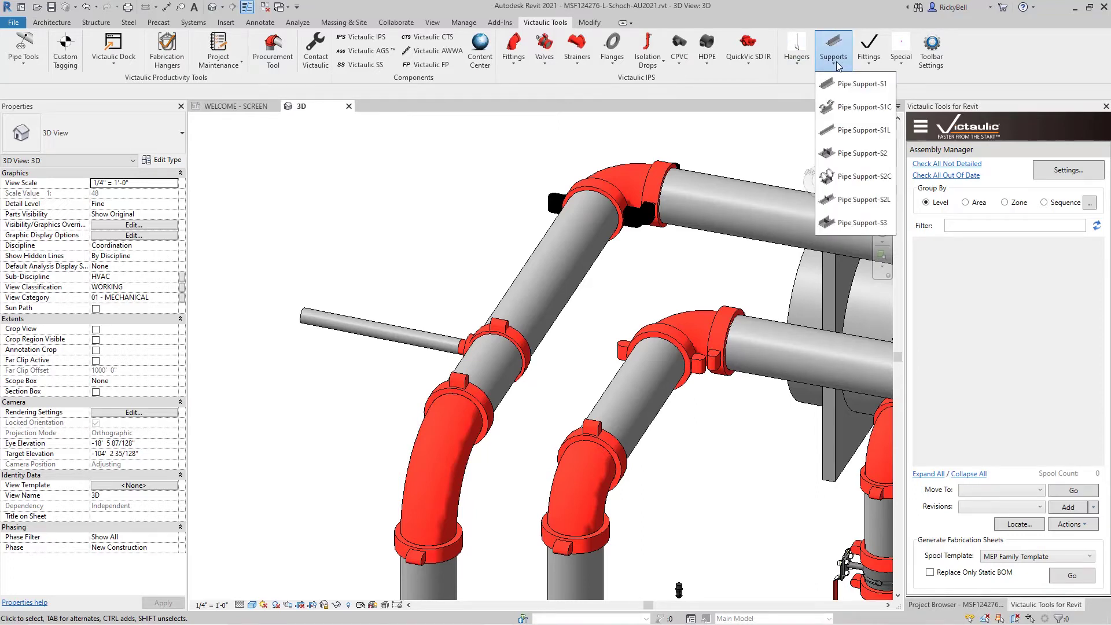
left_click(838, 65)
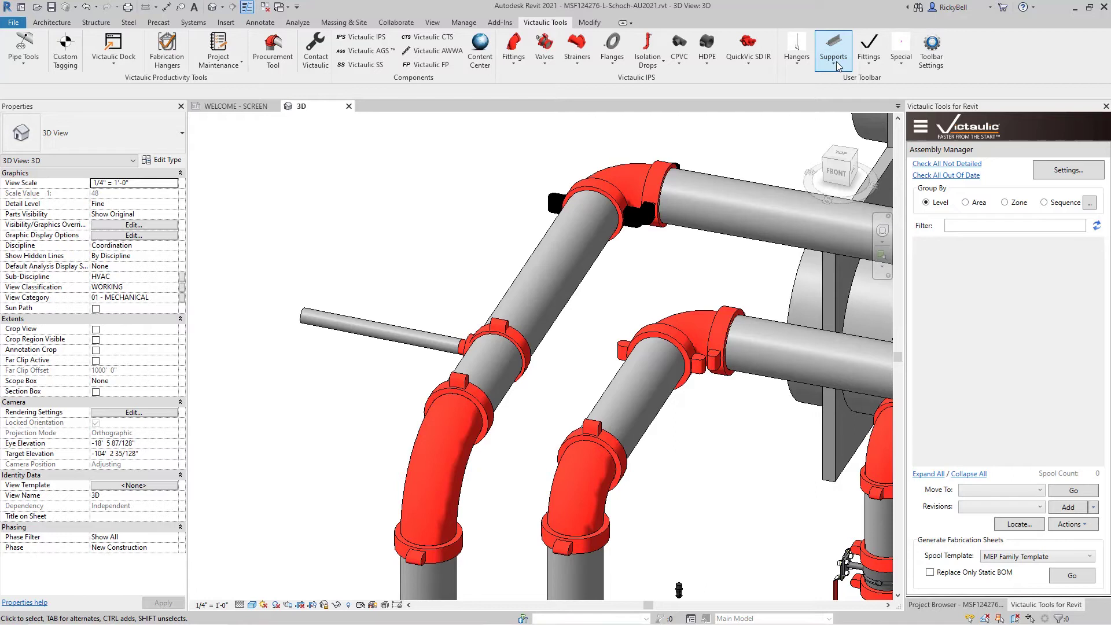
left_click(797, 58)
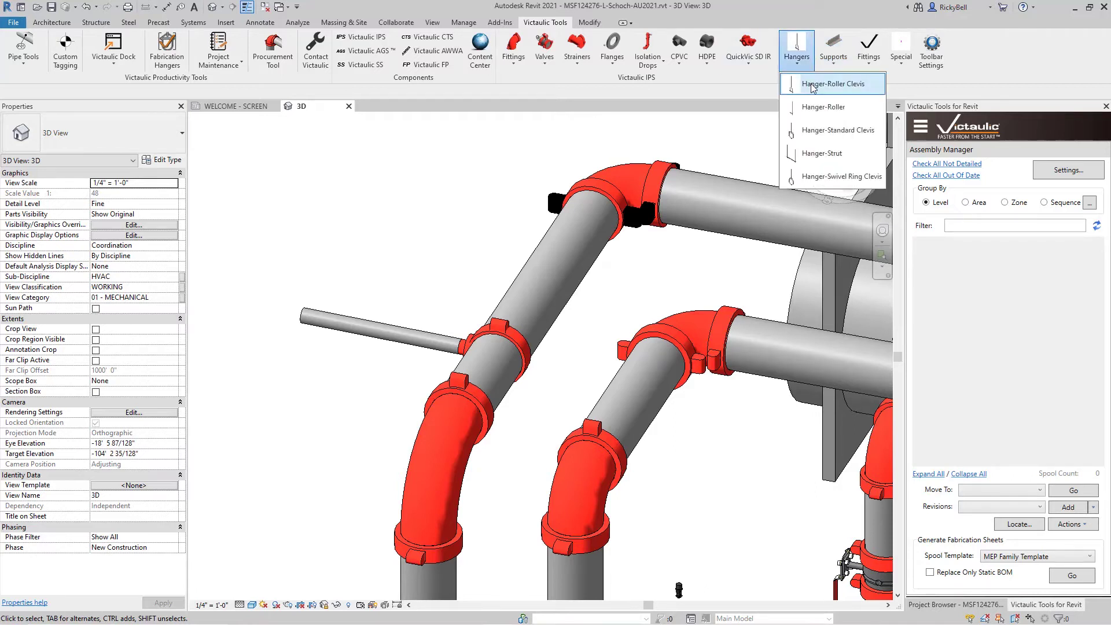
left_click(811, 87)
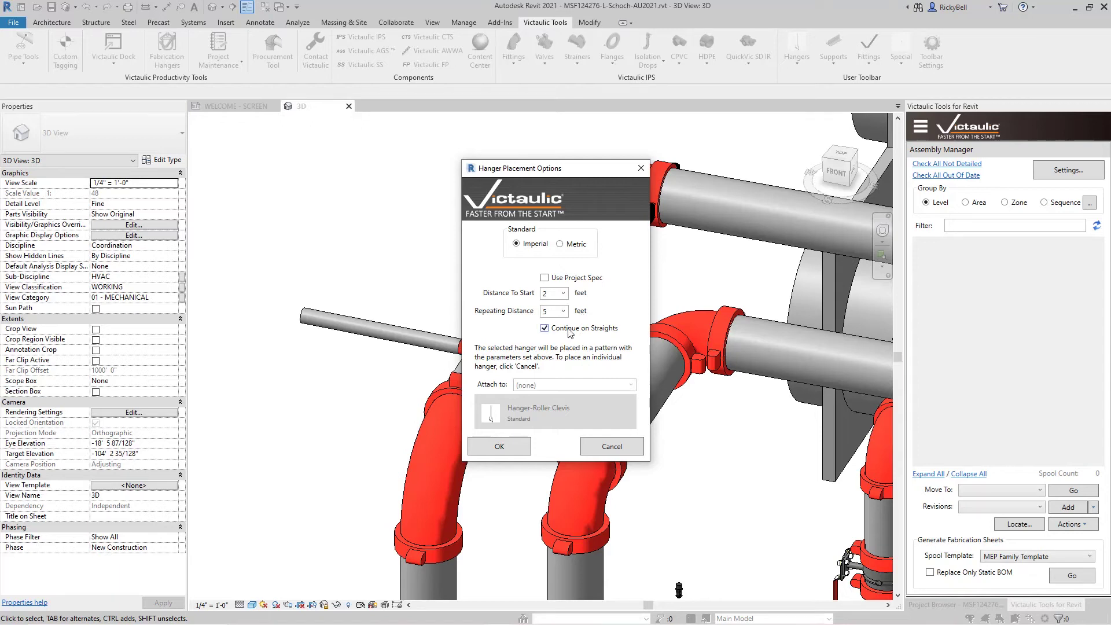
Accept the 2 ft / 5 ft pattern and hang roller clevis hangers on the upper and lower horizontal pipes.
left_click(506, 450)
scroll(532, 422, "down", 5)
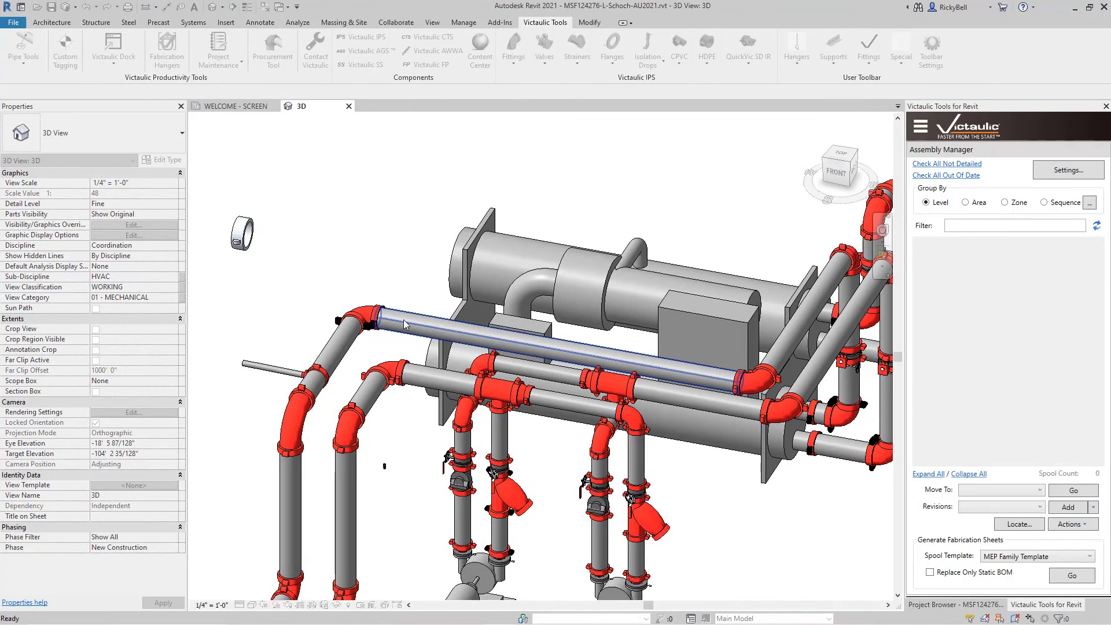
left_click(404, 319)
left_click(417, 379)
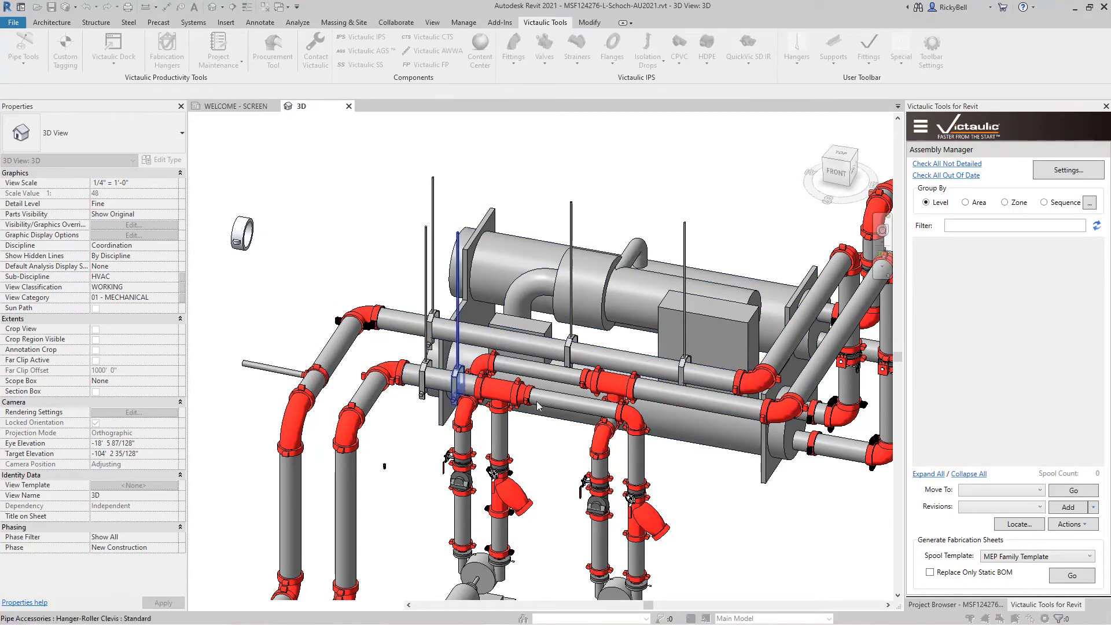
left_click(550, 400)
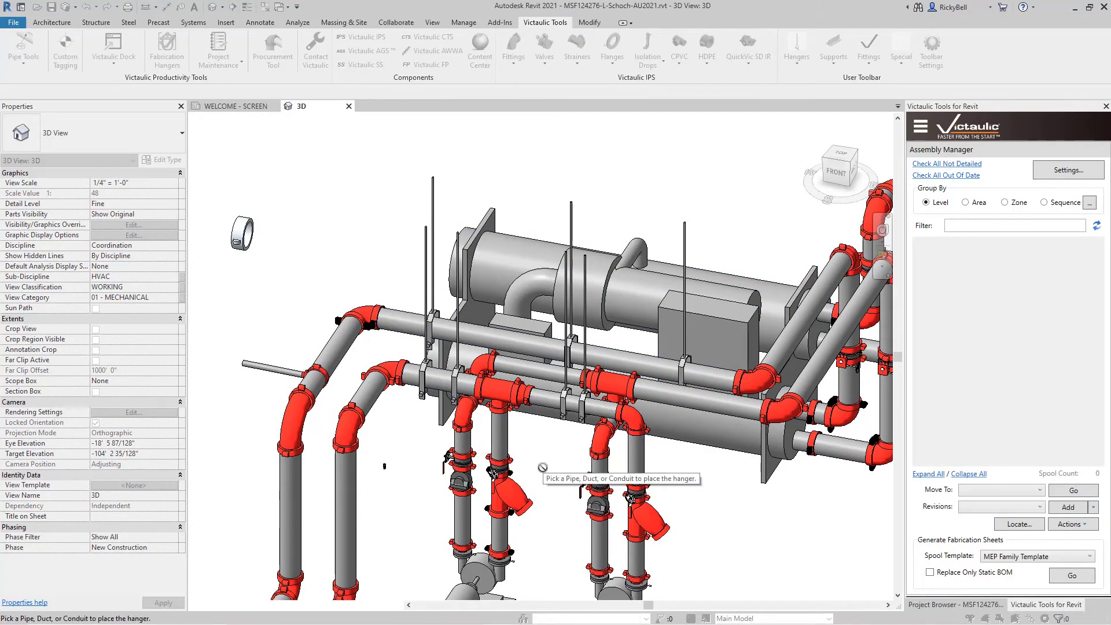
key("Escape")
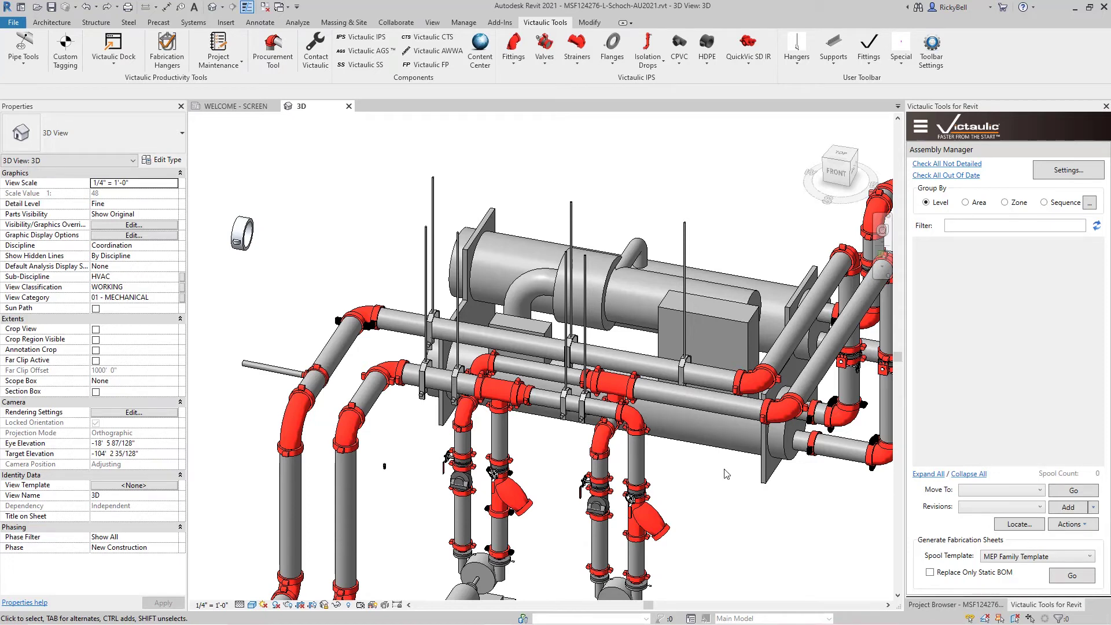
left_click(838, 53)
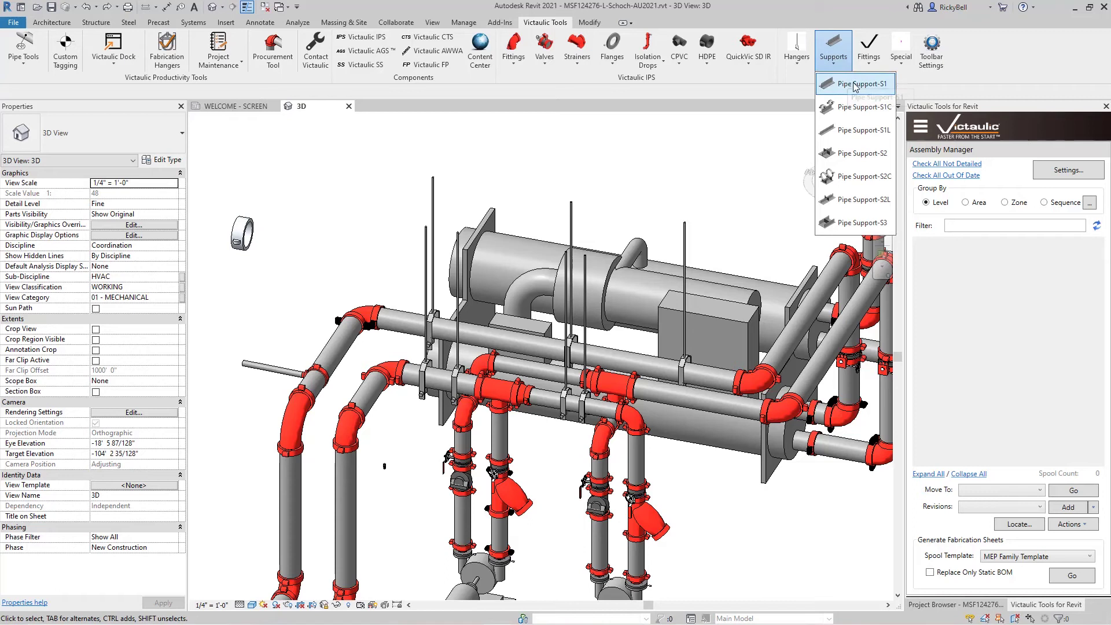
Place two Pipe Support-S1 floor stands beneath the lower horizontal pipe near the equipment.
left_click(855, 84)
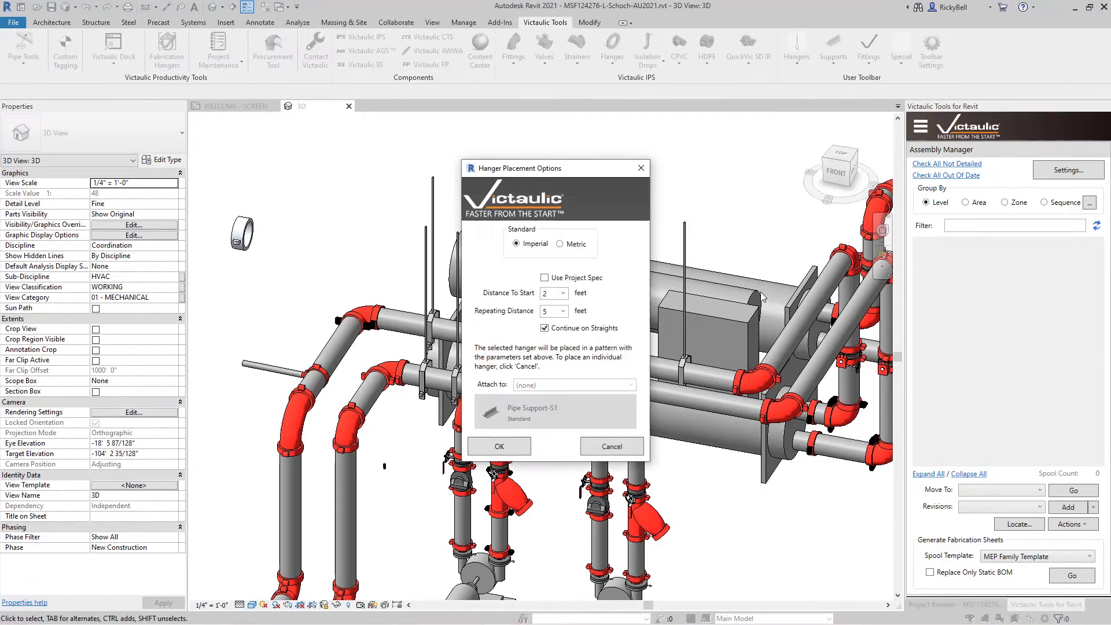
left_click(611, 446)
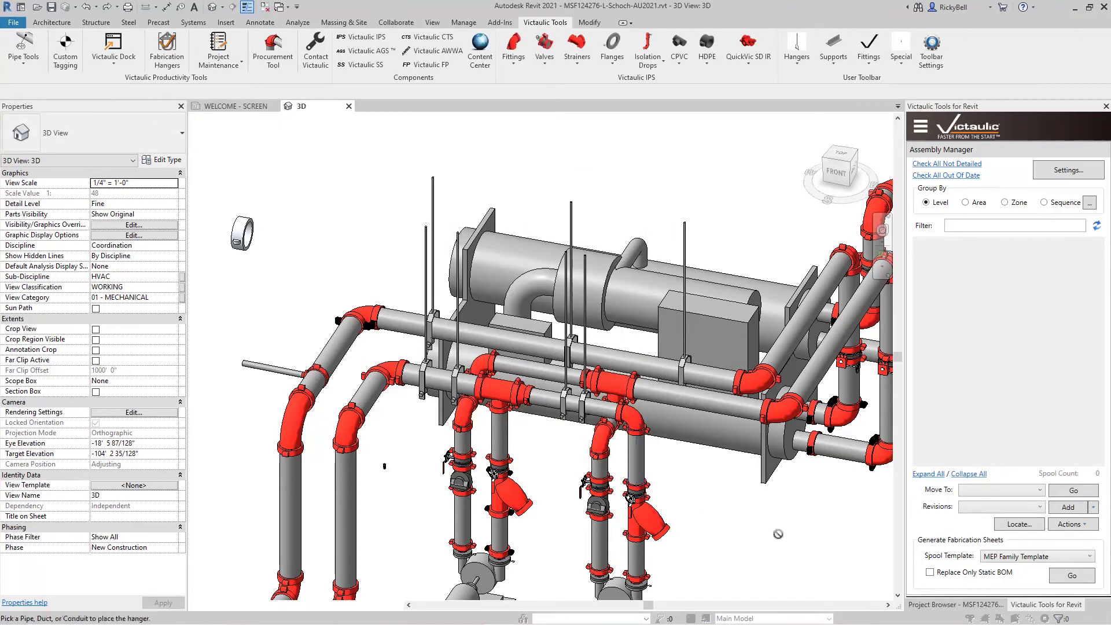
middle_click_drag(758, 520, 554, 492)
left_click(471, 430)
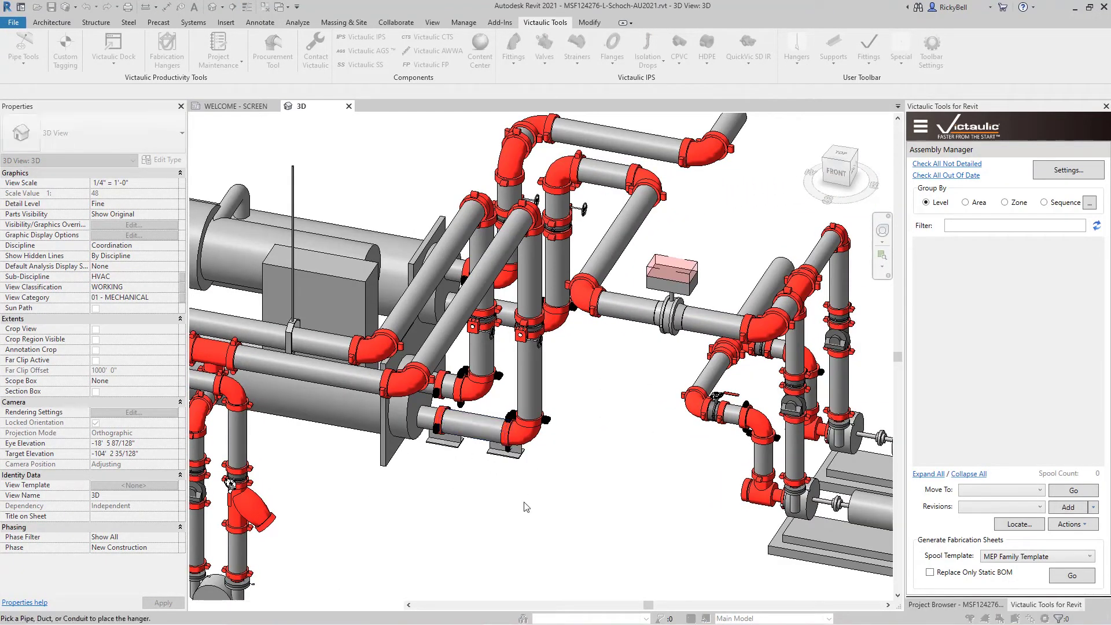
key("Escape")
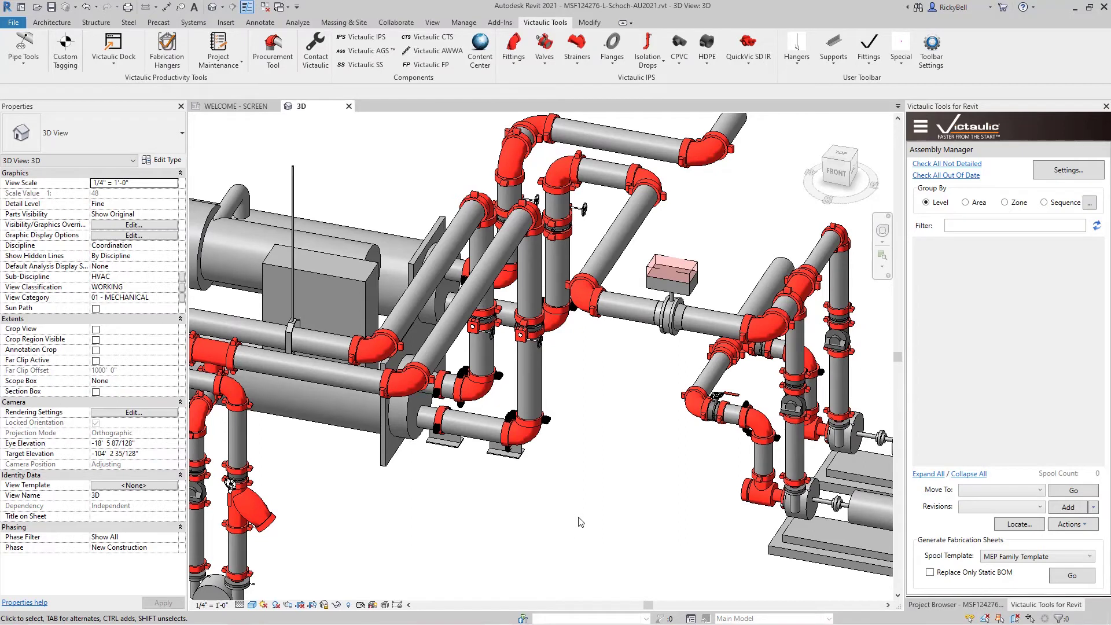
Add Hanger-Roller Clevis hangers to the upper horizontal, both diagonal and right horizontal pipes.
scroll(583, 520, "down", 5)
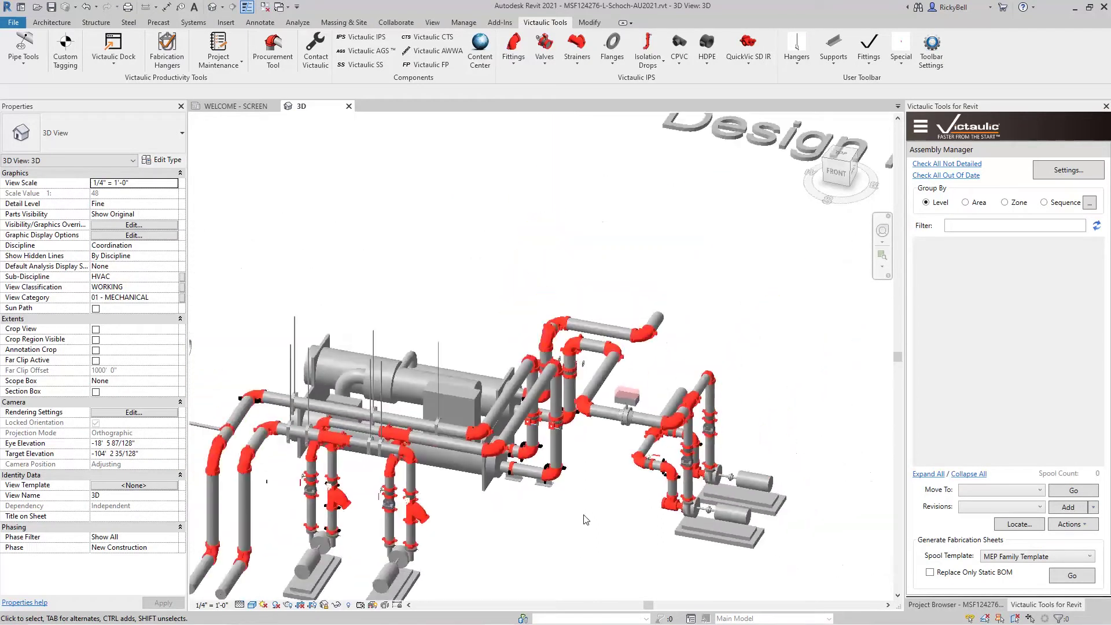
middle_click_drag(652, 511, 393, 396)
scroll(498, 376, "up", 6)
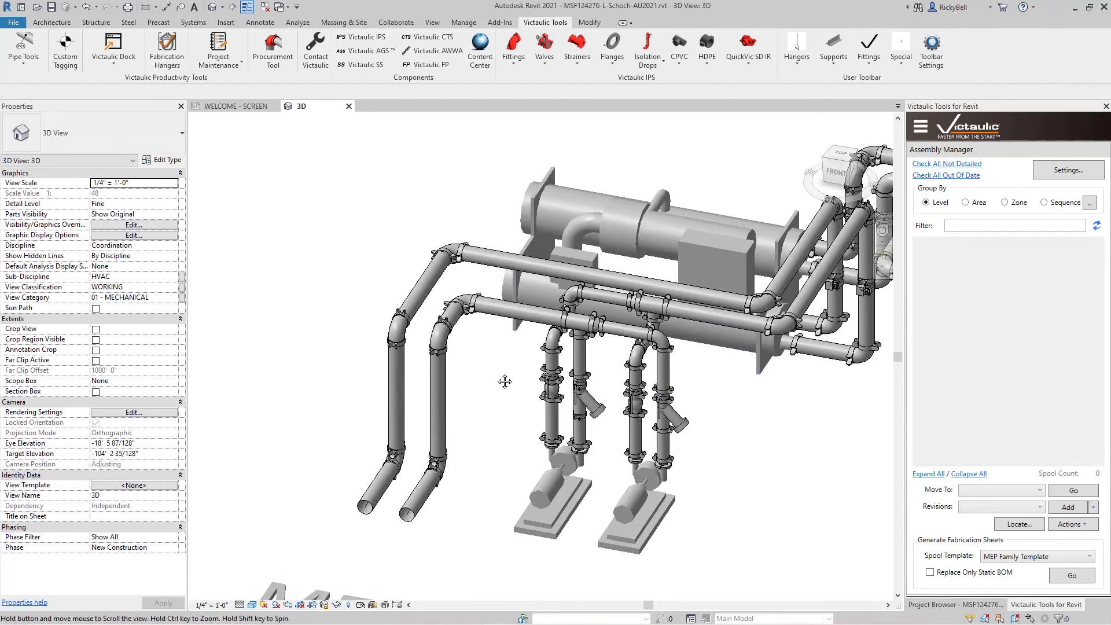
left_click(796, 51)
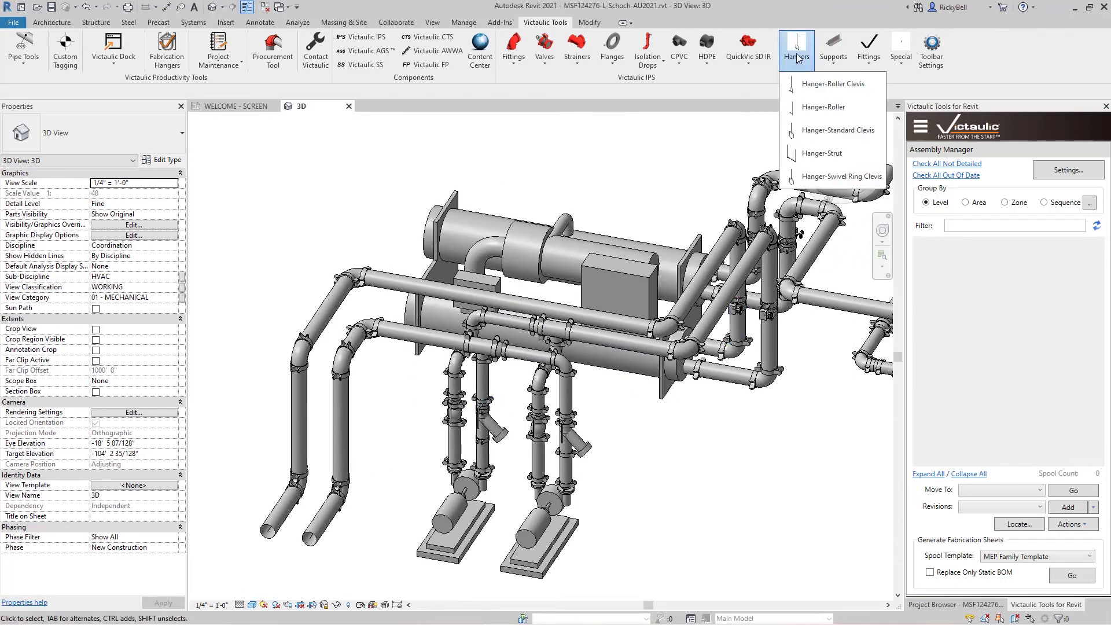
left_click(820, 85)
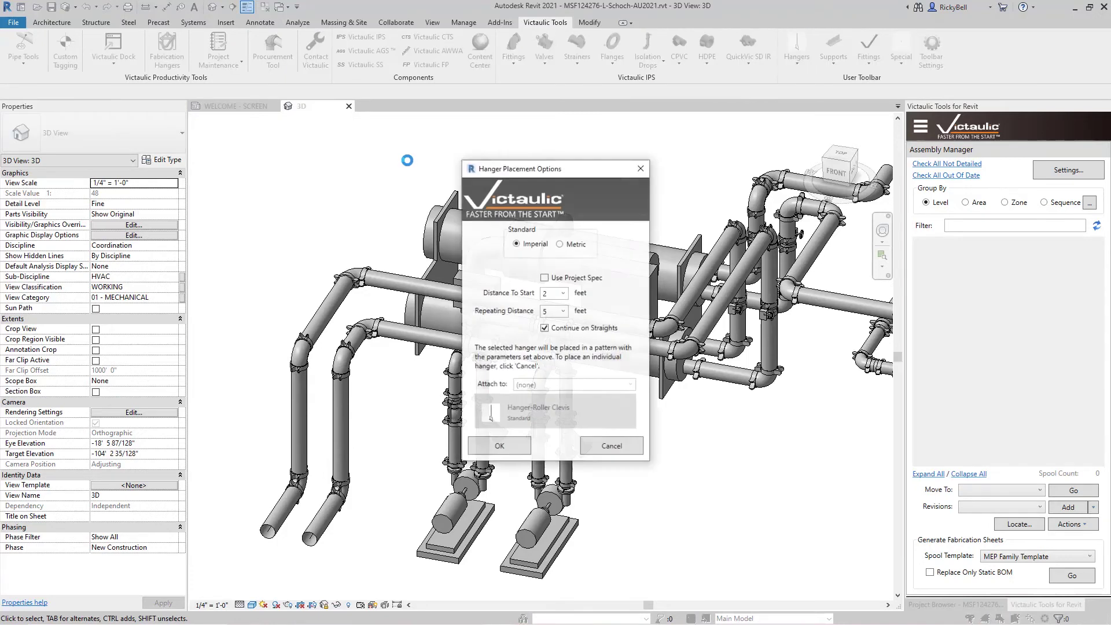
left_click(509, 447)
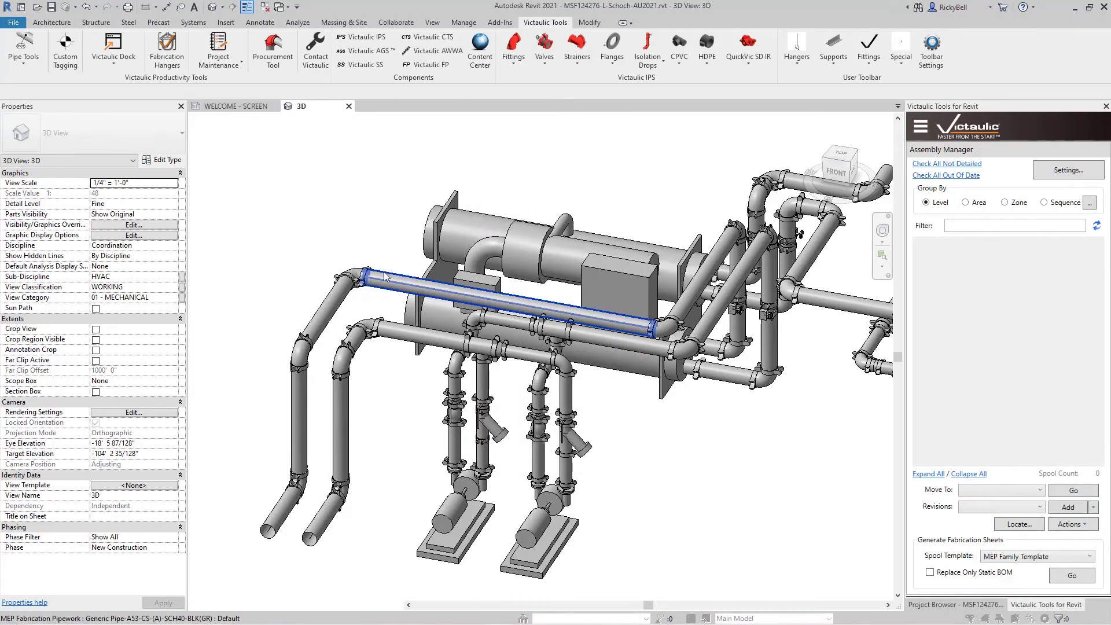
left_click(383, 282)
left_click(336, 297)
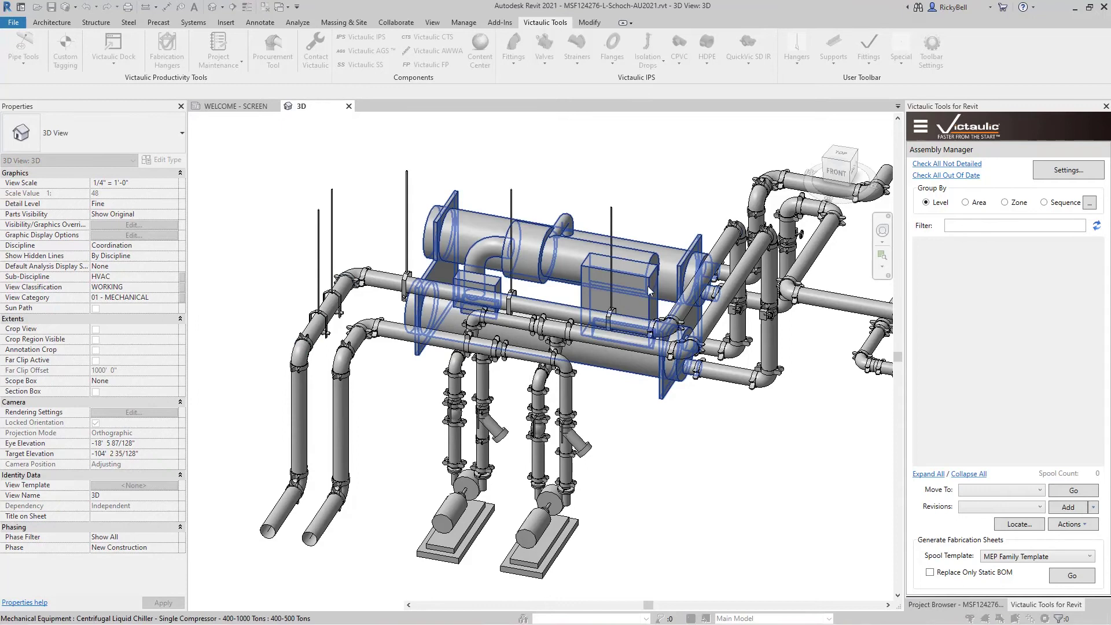
left_click(701, 313)
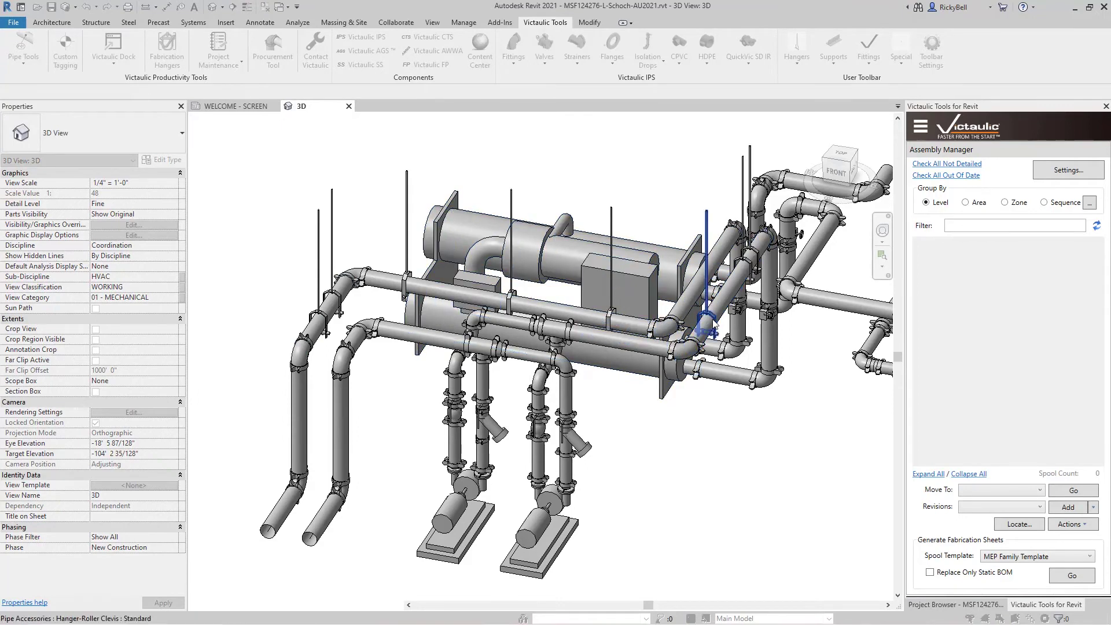
left_click(825, 295)
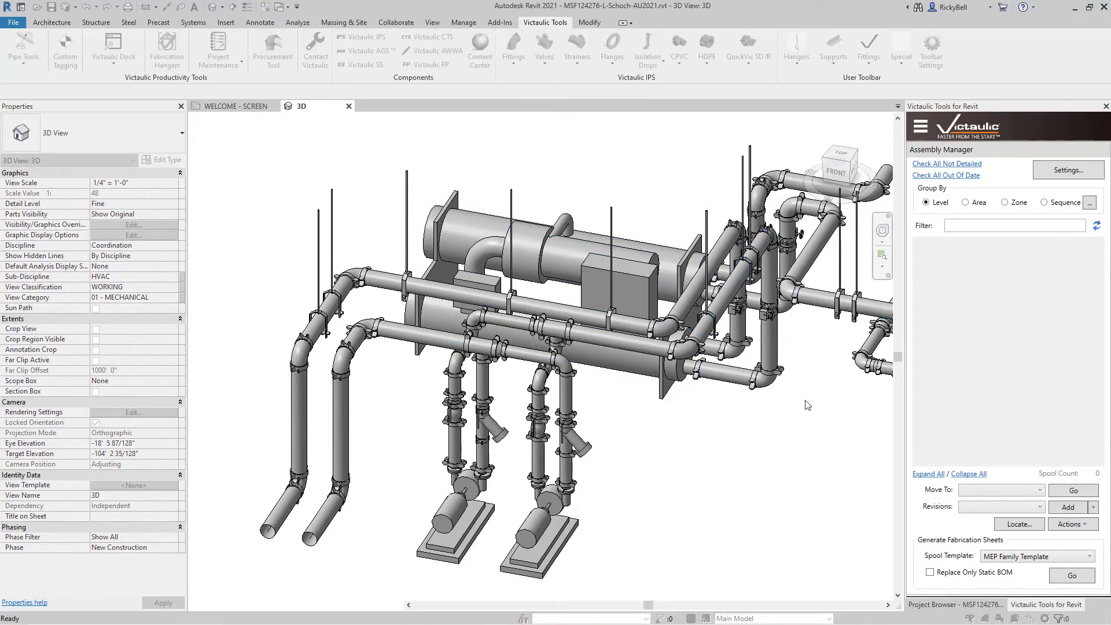
key("Escape")
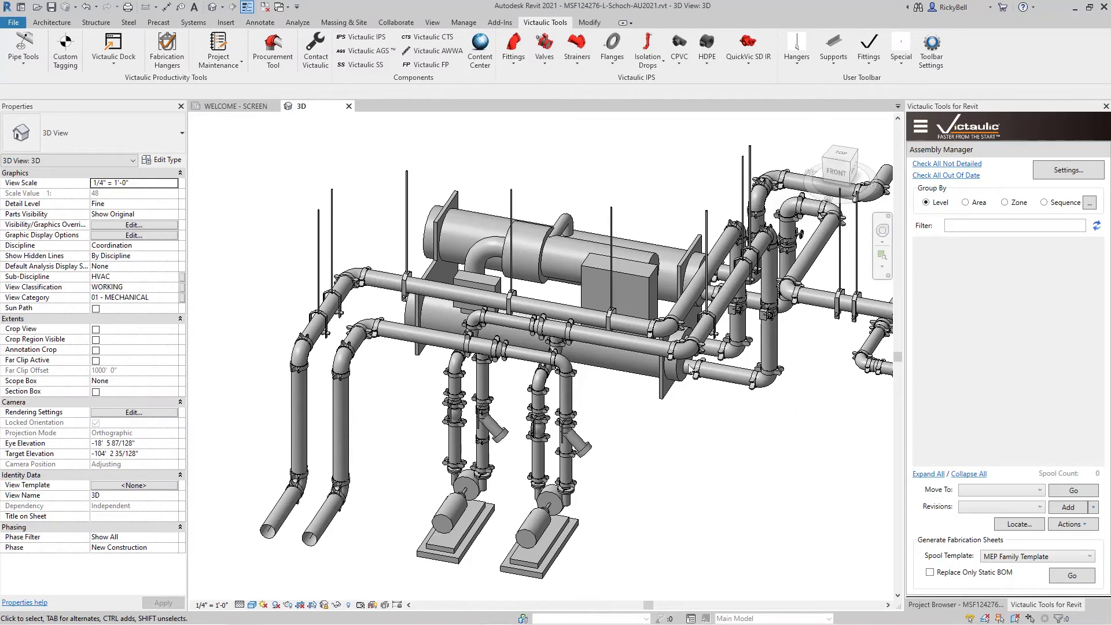
left_click(168, 45)
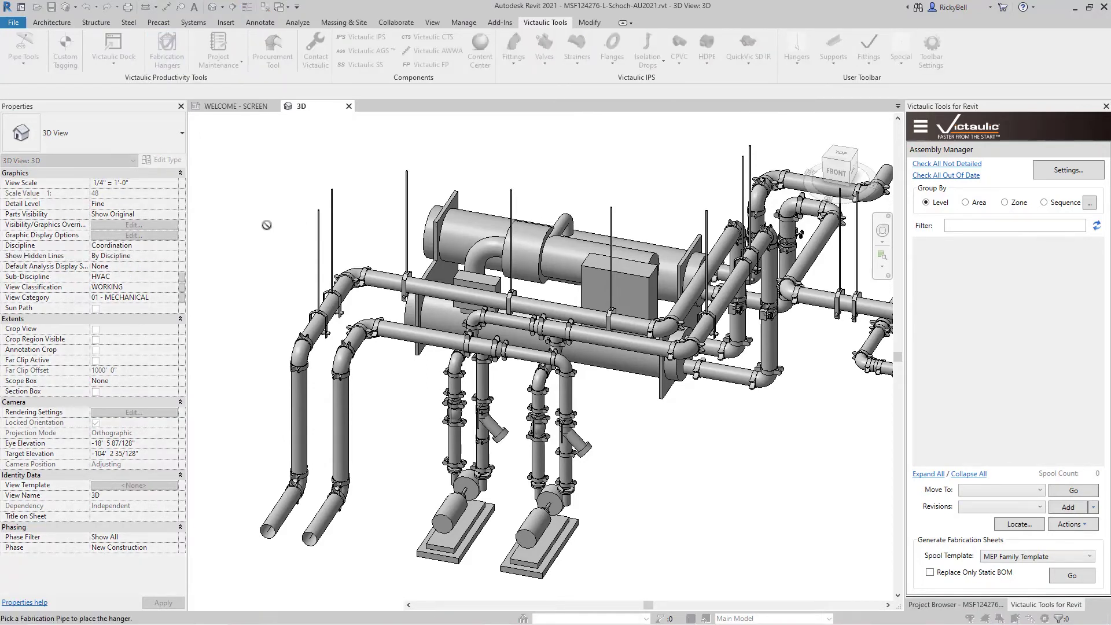
left_click(392, 338)
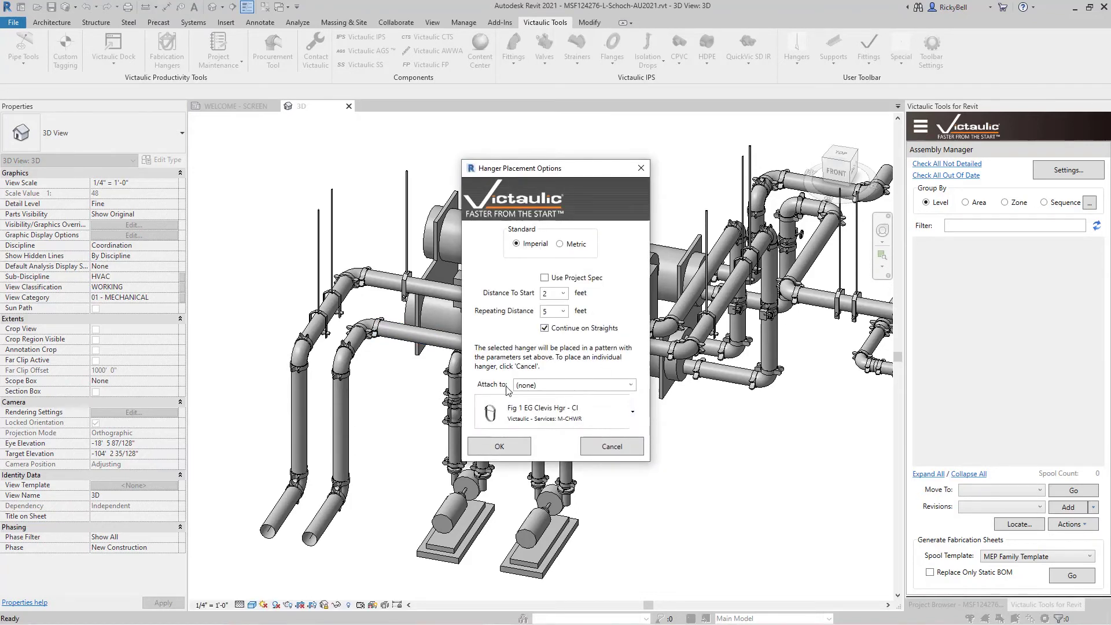
left_click(615, 410)
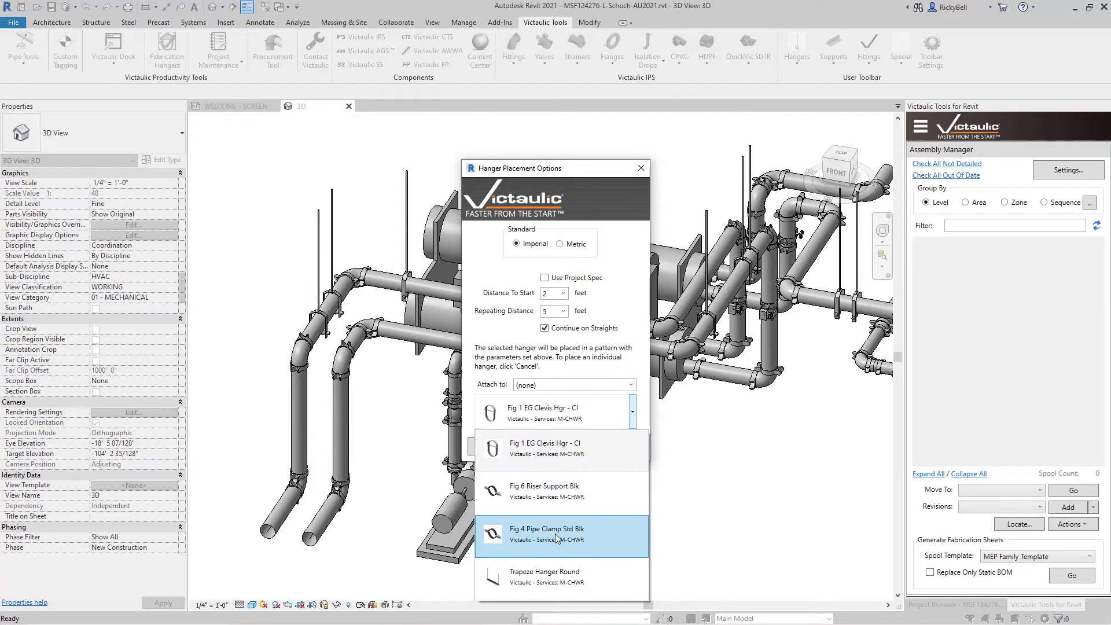
left_click(544, 575)
left_click(495, 449)
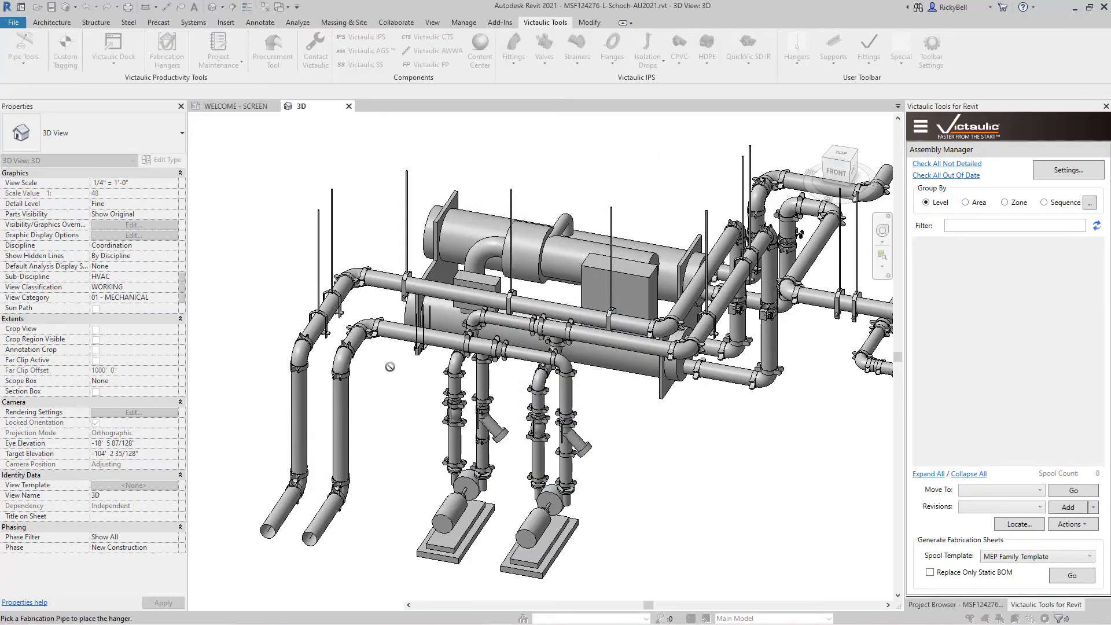
key("Escape")
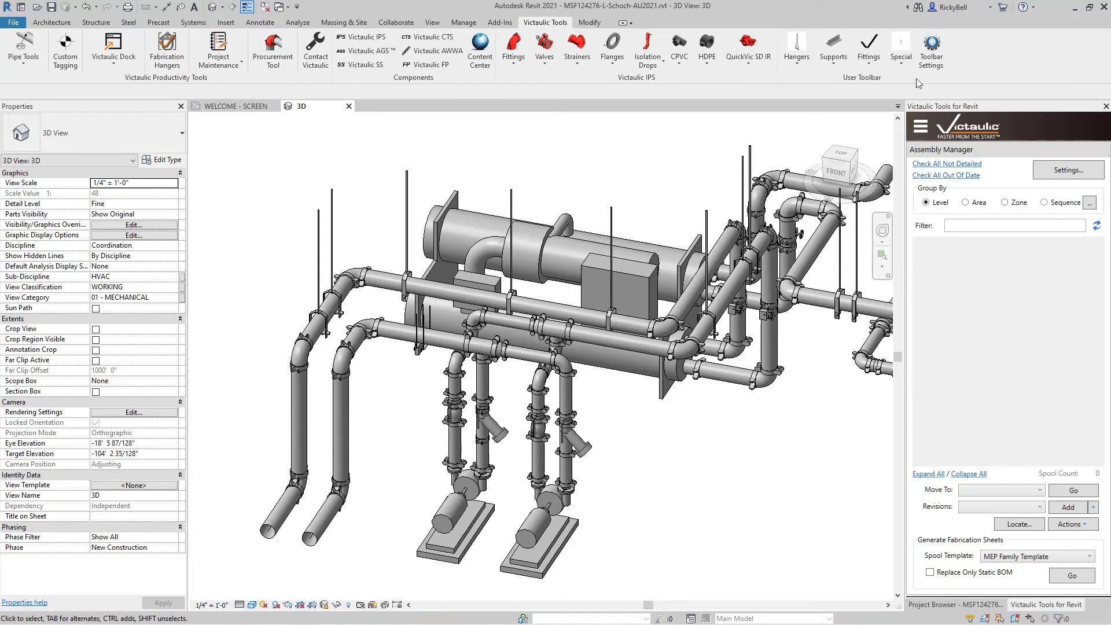
Set the Victaulic toolbar region to Europe under Other Settings and save.
left_click(939, 51)
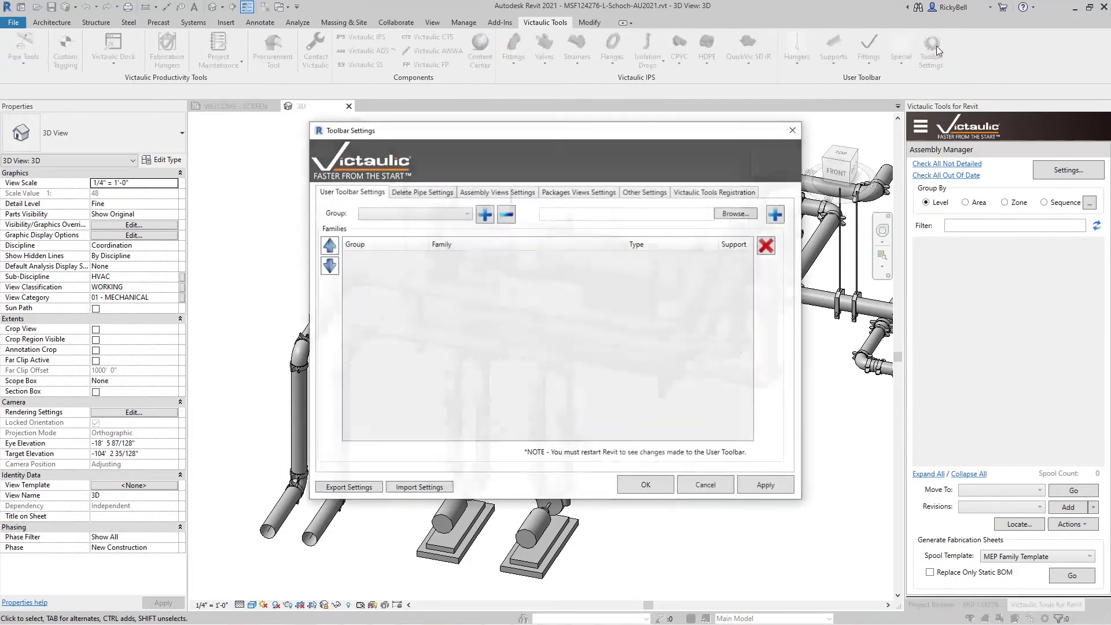
left_click(648, 192)
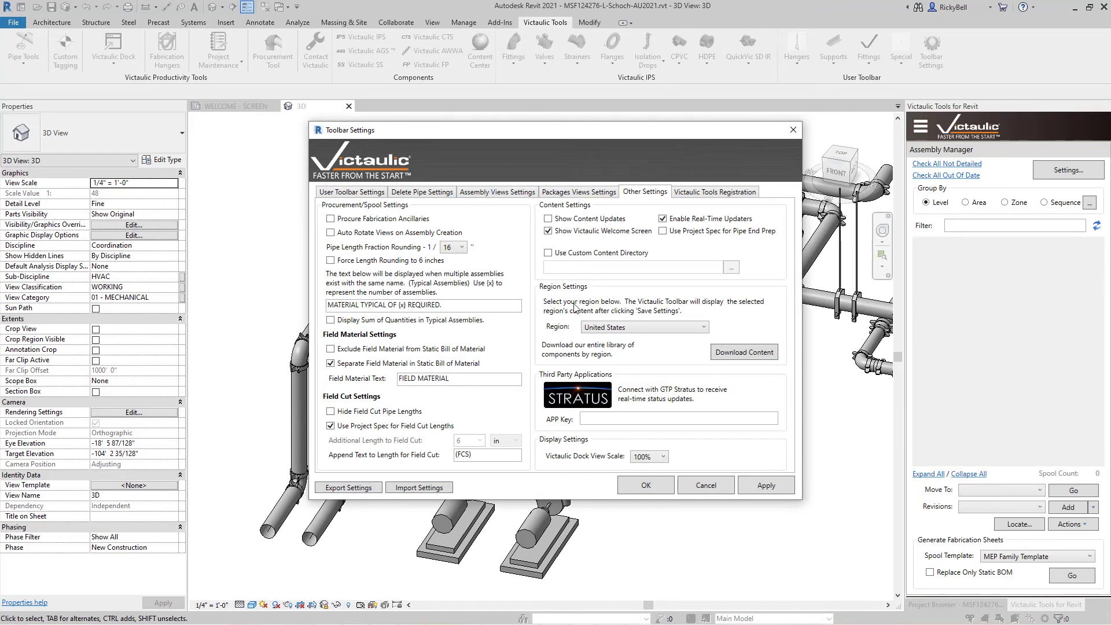
left_click(665, 327)
left_click(627, 356)
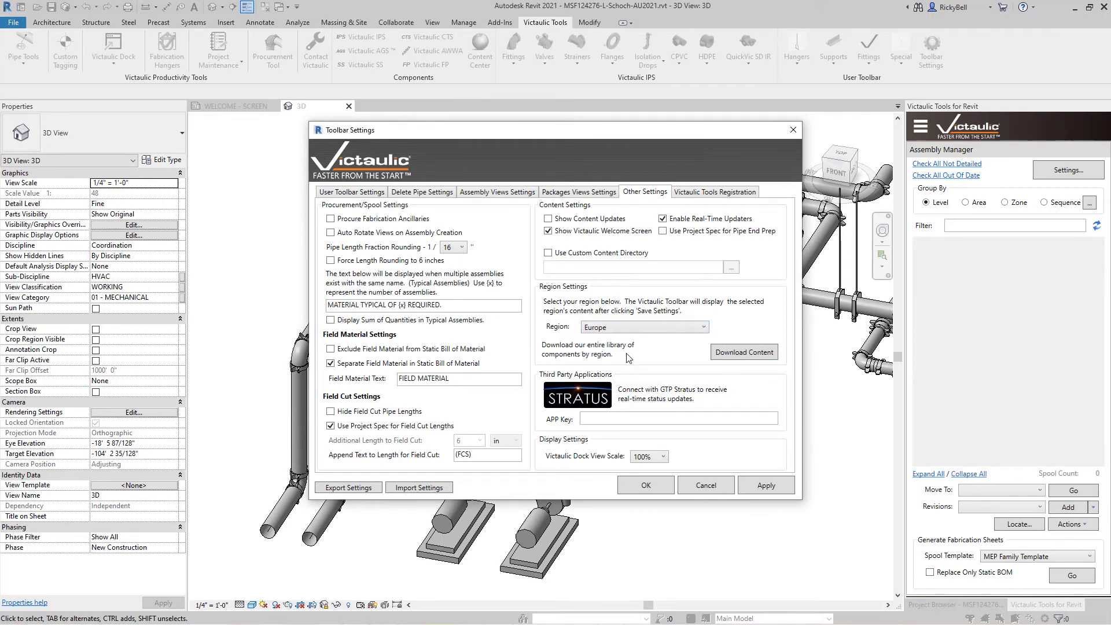
left_click(658, 488)
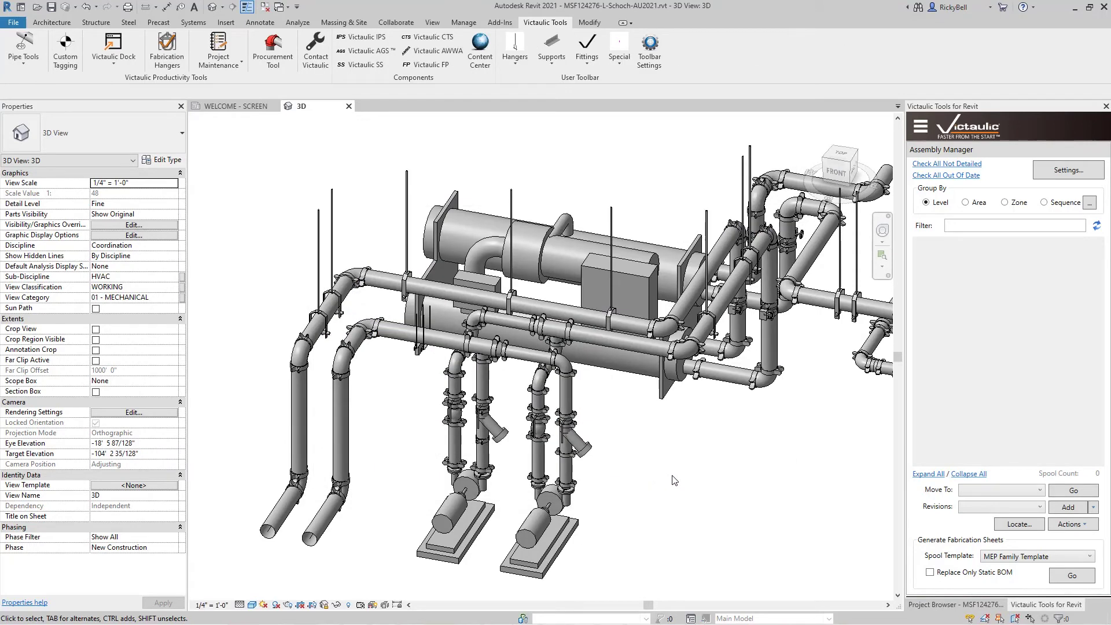
Load the Victaulic EU IPS components and review the EU IPS Fittings list.
left_click(369, 38)
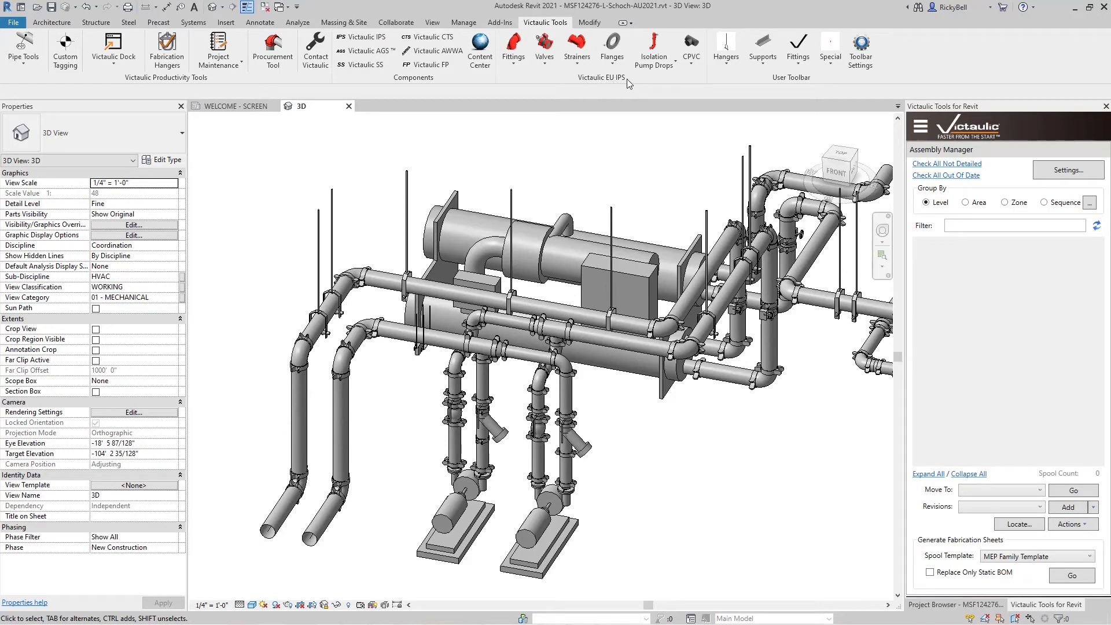
left_click(513, 47)
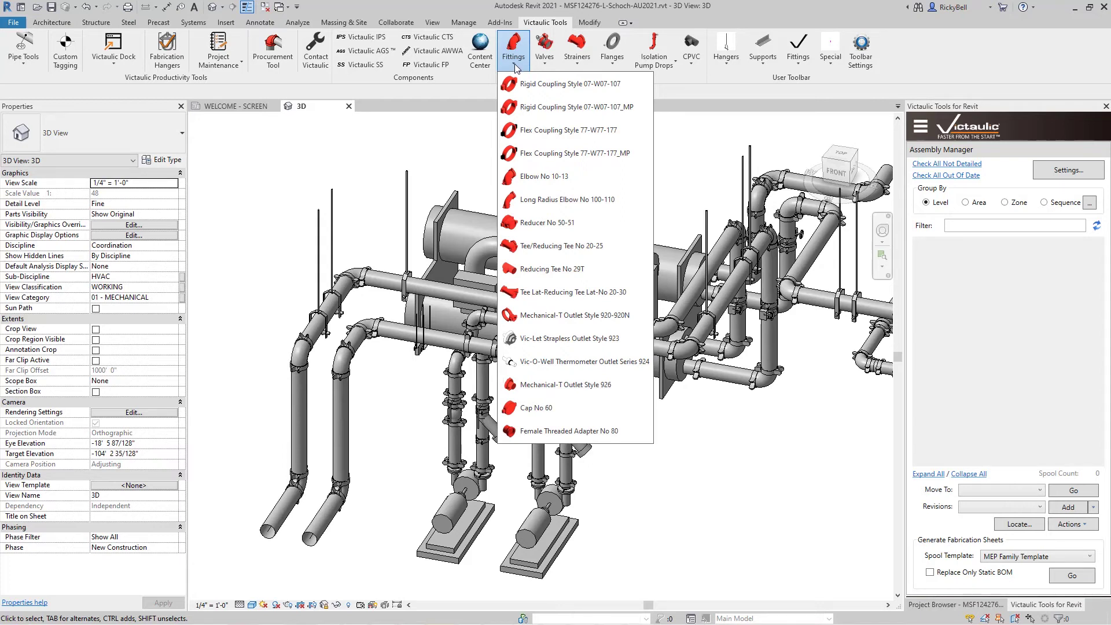
left_click(865, 52)
Set Region to United States under Other Settings and confirm with OK.
left_click(656, 191)
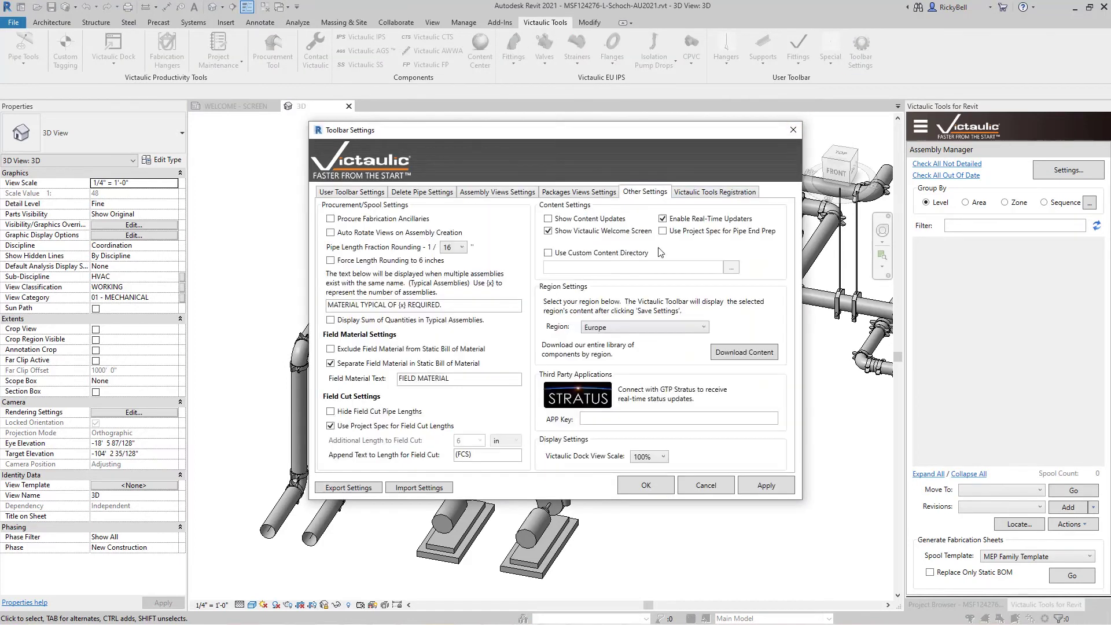
left_click(654, 327)
left_click(605, 340)
left_click(652, 492)
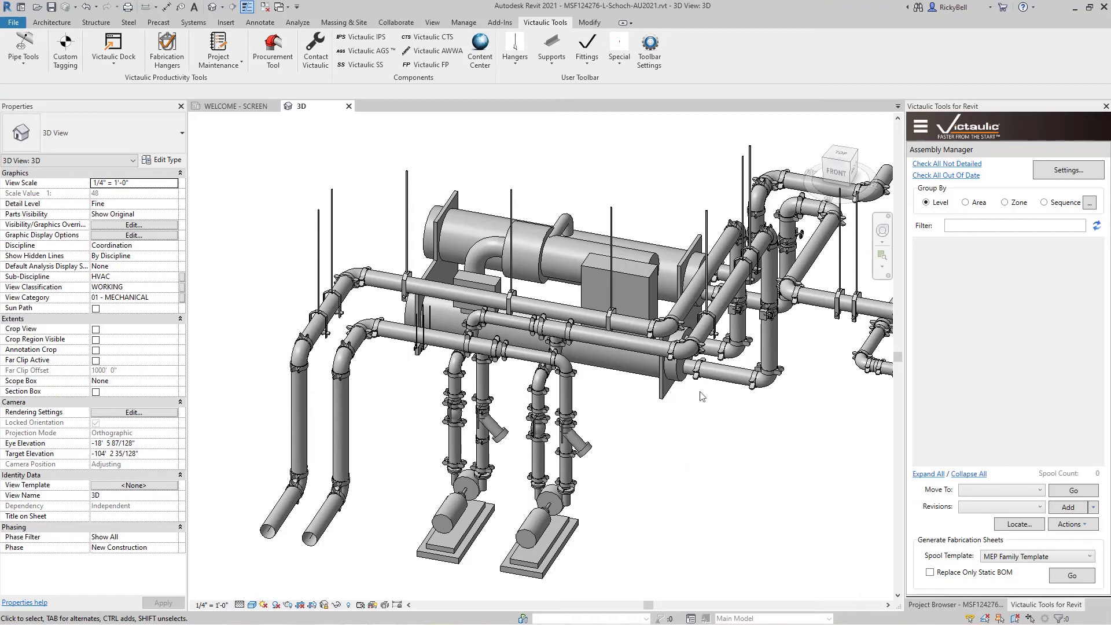
left_click(658, 48)
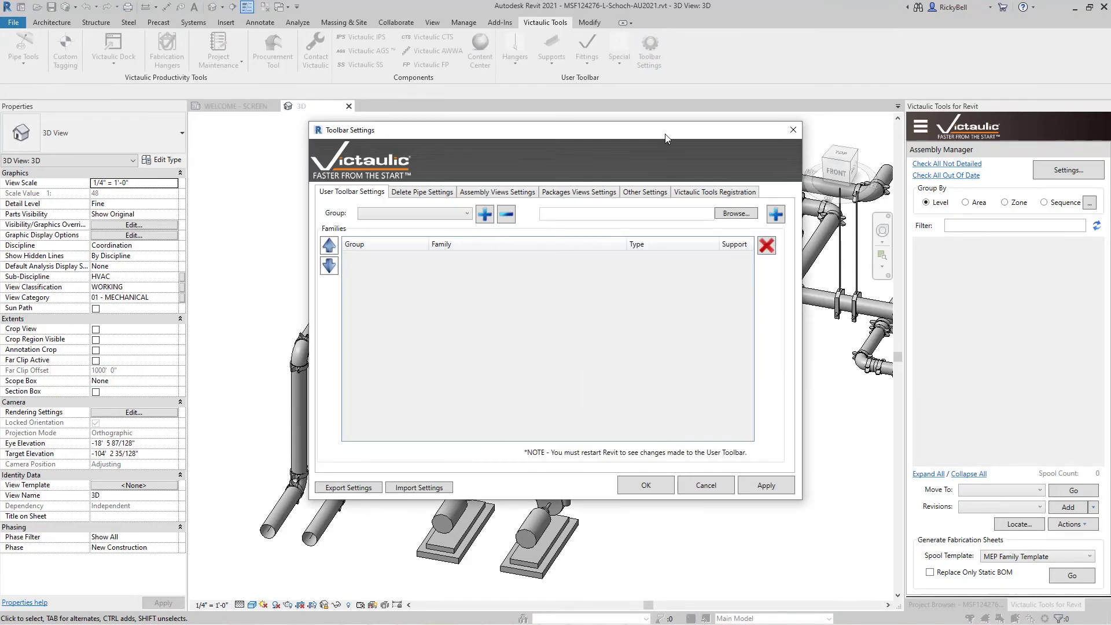
Enable Show Content Updates under Other Settings and save.
left_click(647, 193)
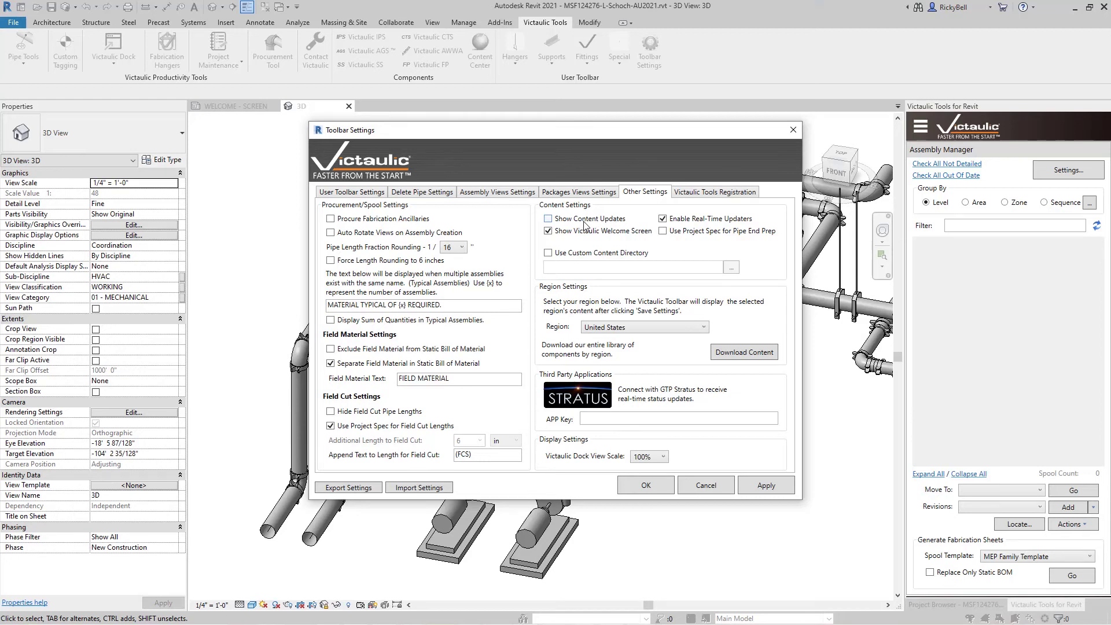
left_click(548, 220)
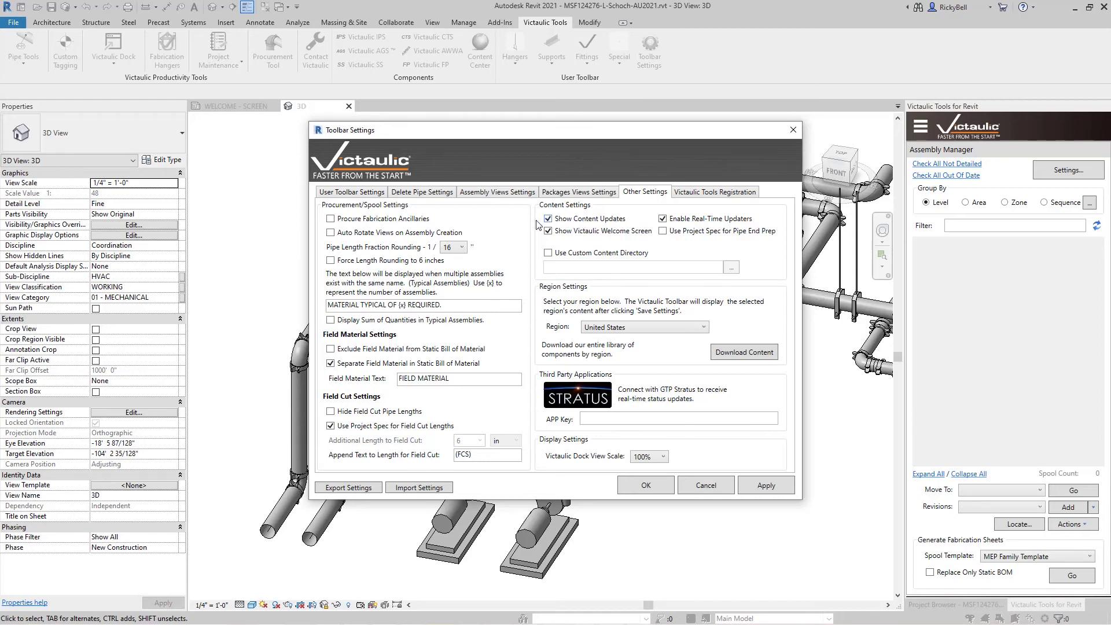
left_click(646, 486)
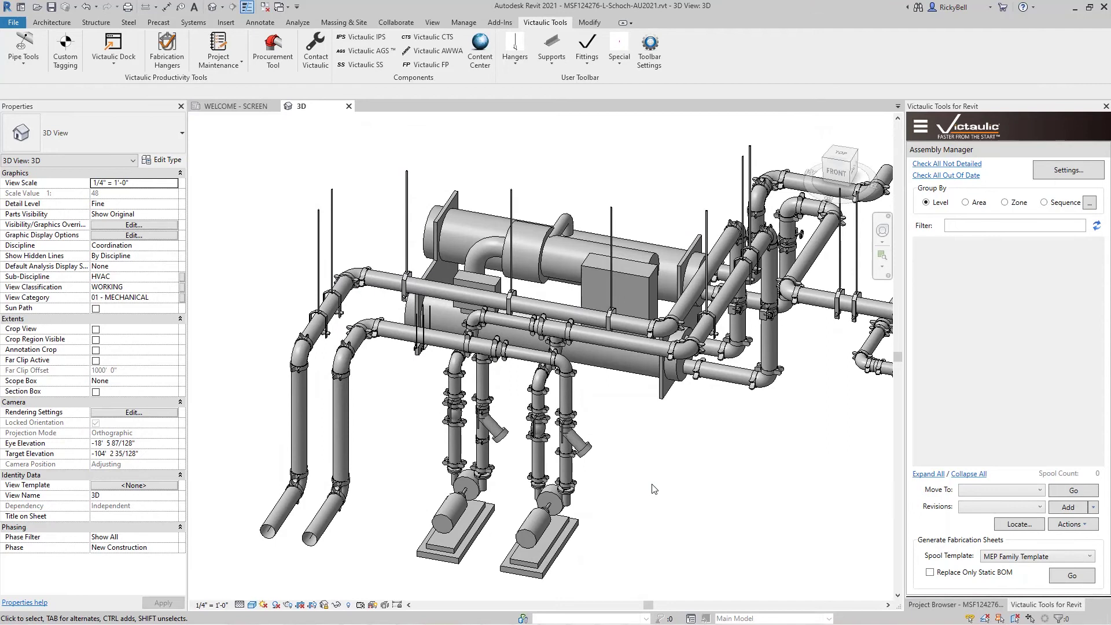
Load the US IPS components and update the Elbow No 10-13 fitting family.
left_click(364, 38)
left_click(513, 49)
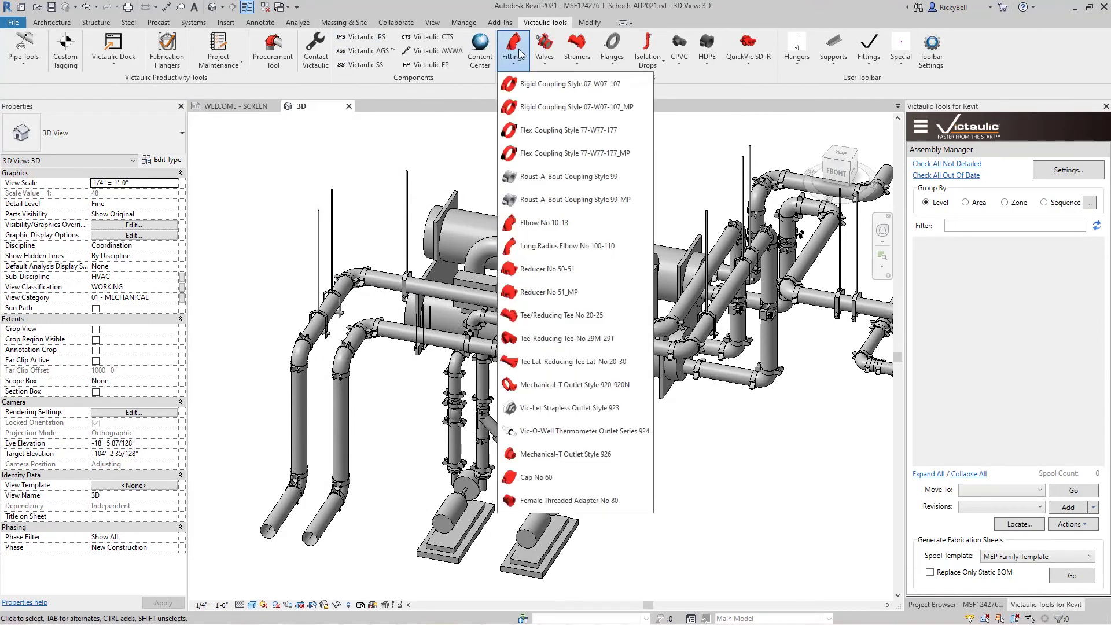
left_click(538, 225)
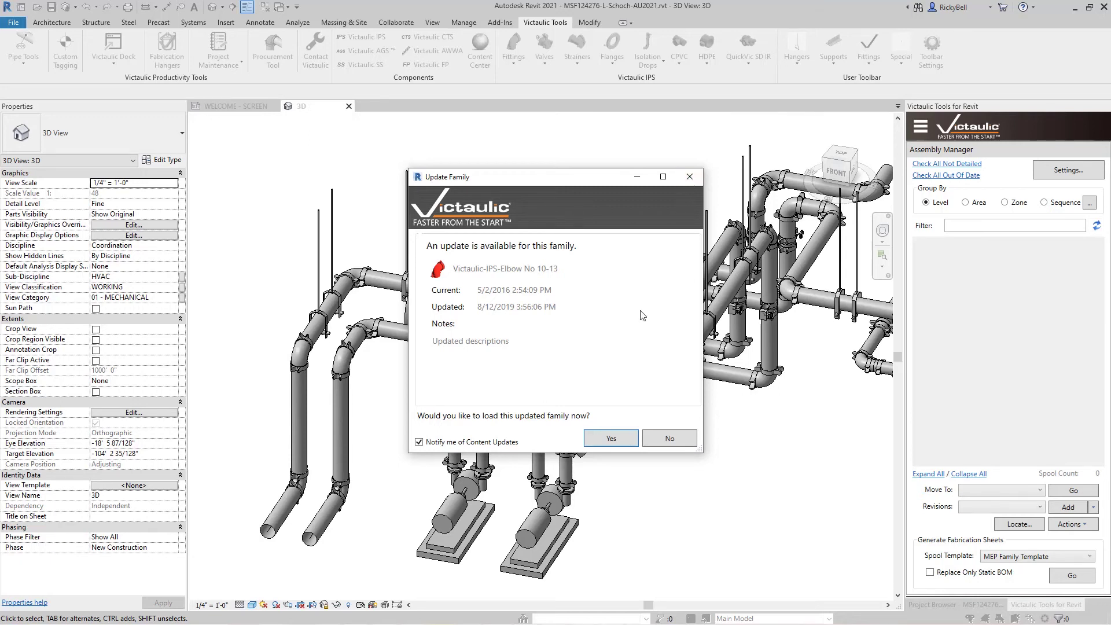
left_click(690, 177)
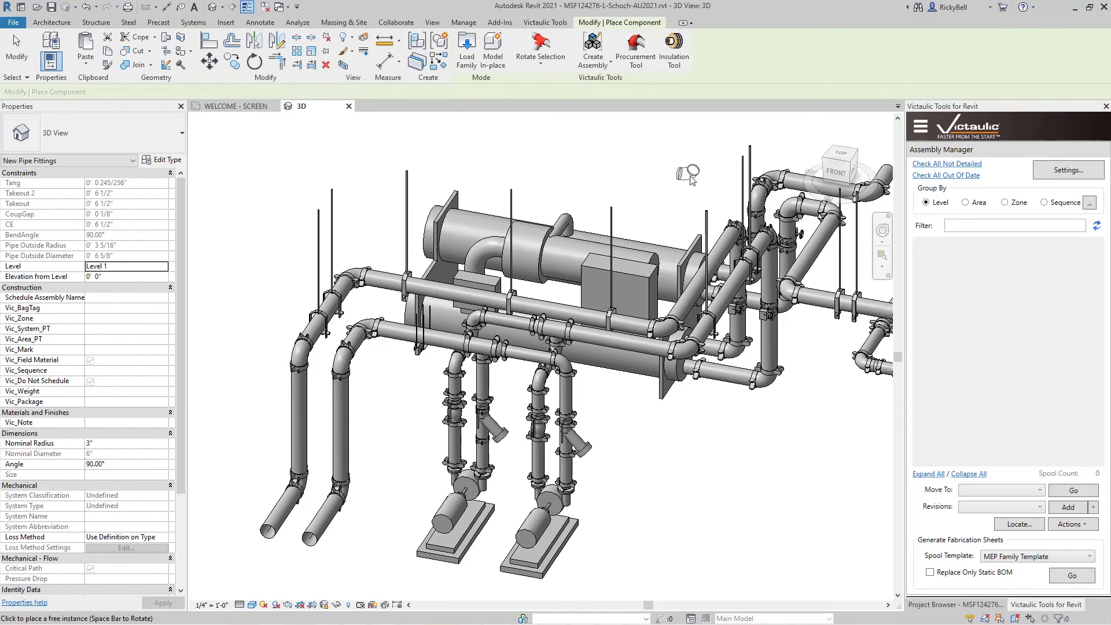
key("Escape")
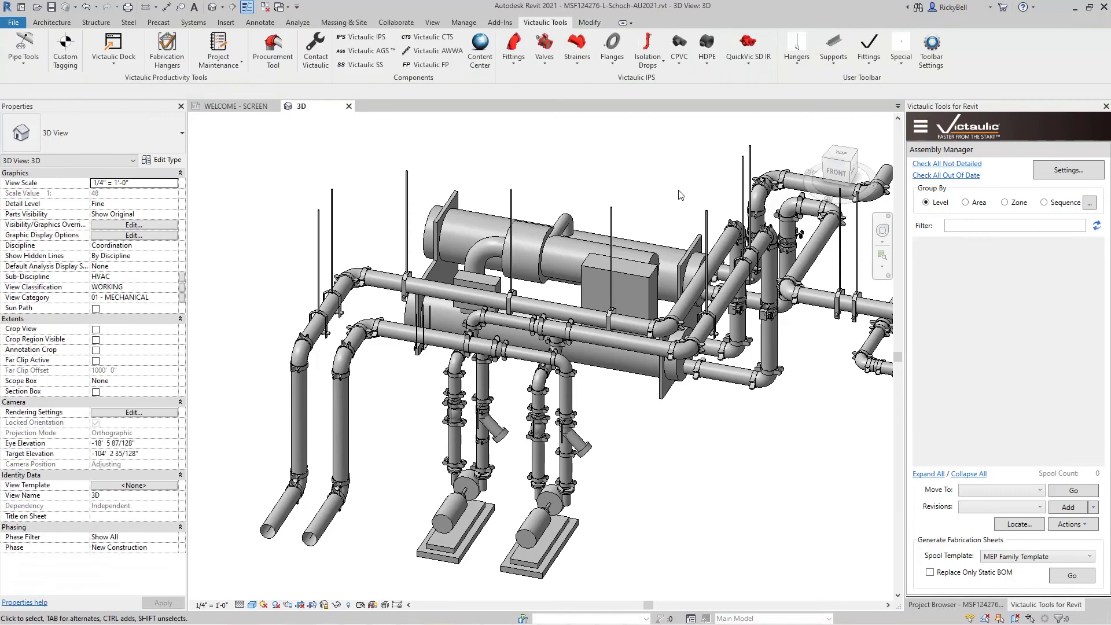
Open Content Center filtered to Show: Updates with 227 families, and enlarge the dialog.
left_click(479, 52)
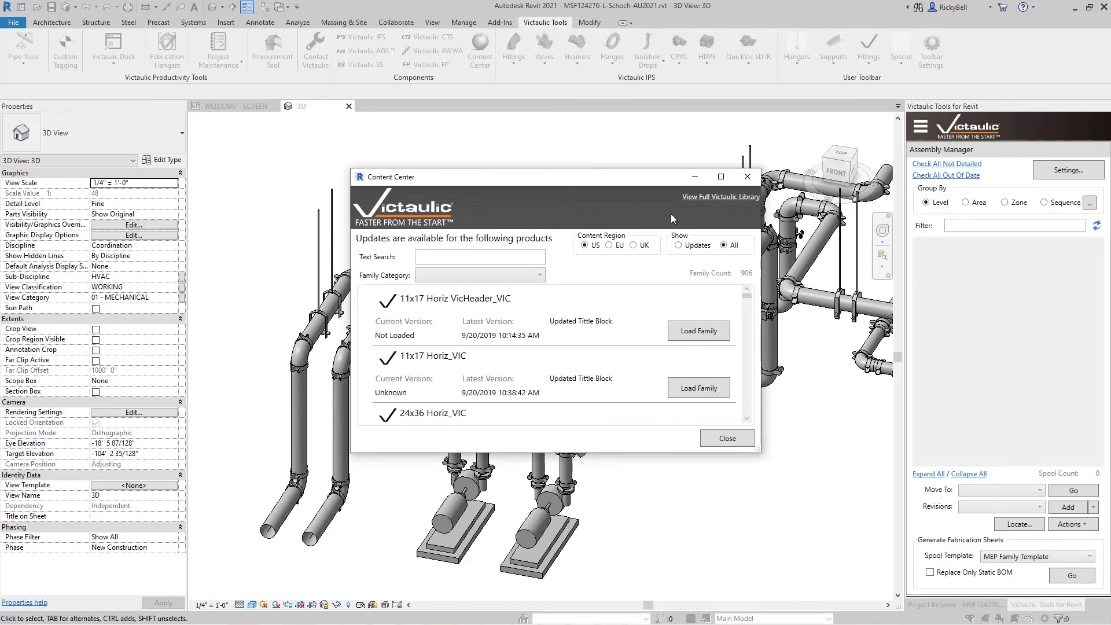
left_click(700, 248)
left_click_drag(759, 451, 759, 589)
left_click_drag(746, 300, 589, 281)
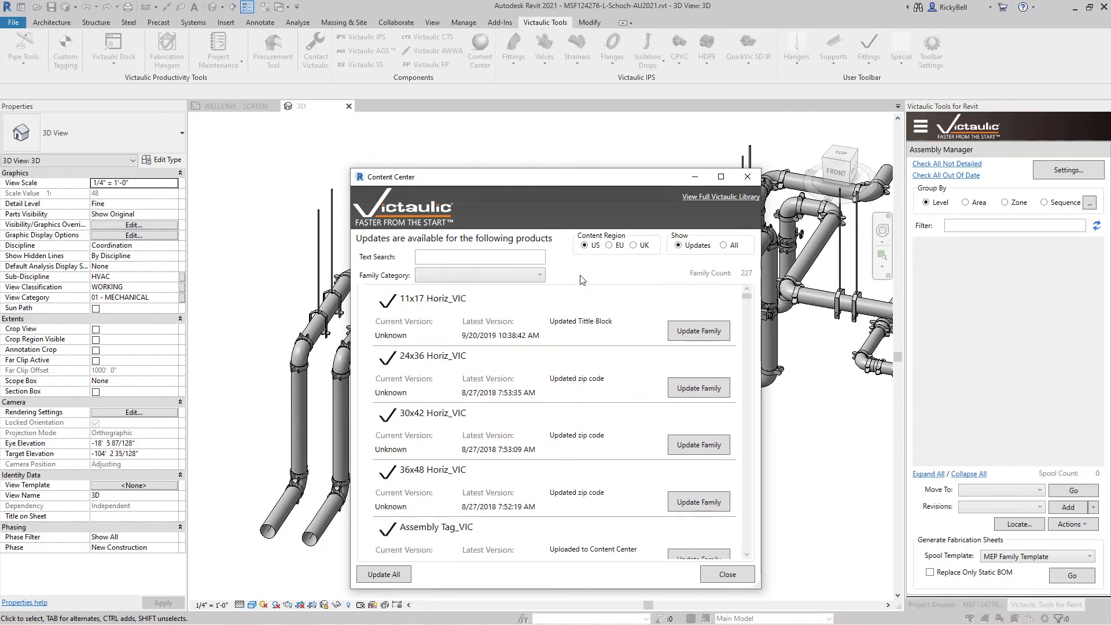
left_click(539, 276)
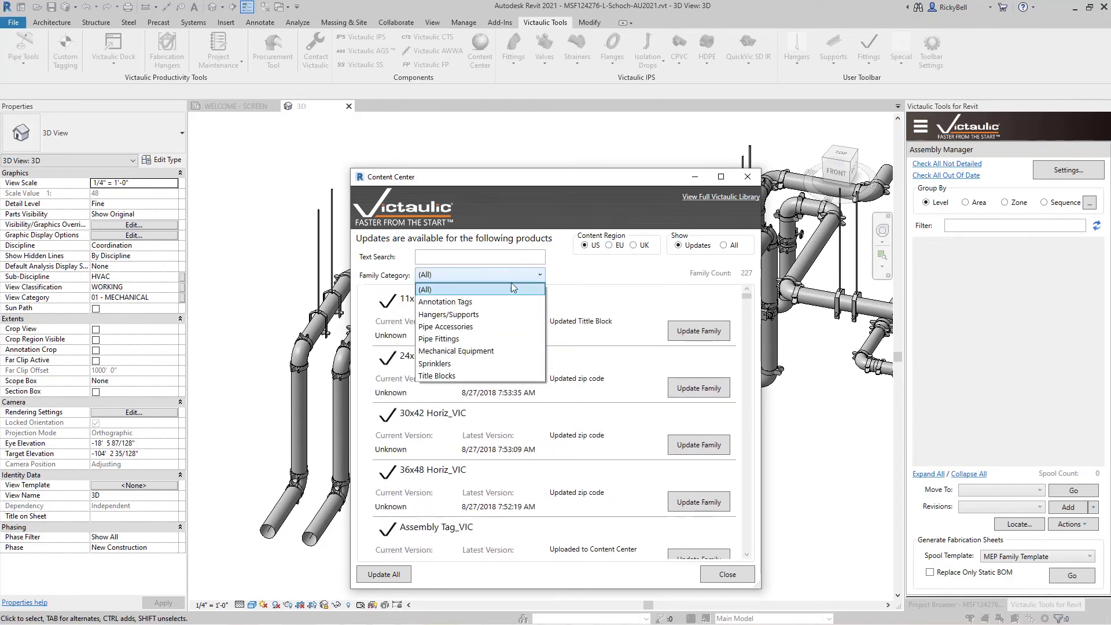
Filter Content Center to Pipe Fittings, search 'elbows', and switch to Show: All.
left_click(454, 340)
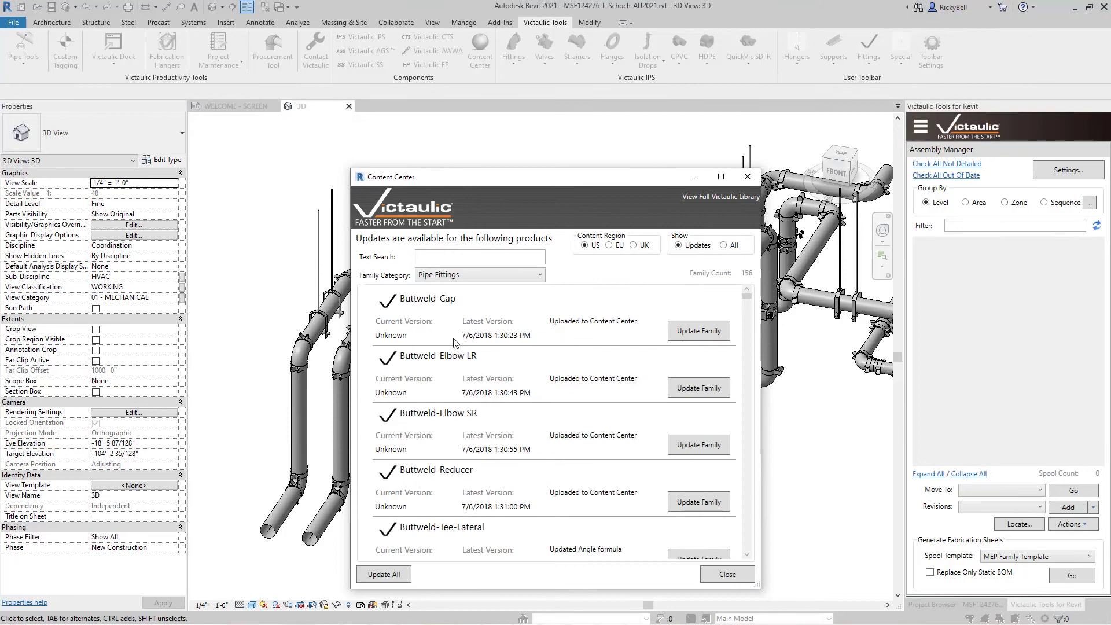
left_click(496, 257)
type("elbows")
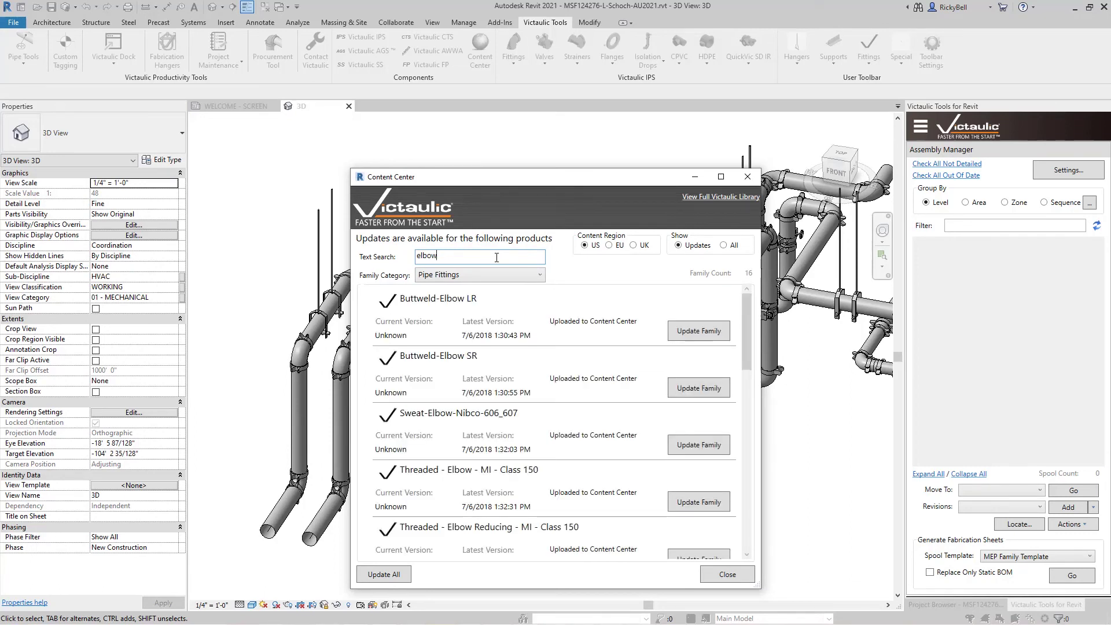
scroll(589, 376, "down", 3)
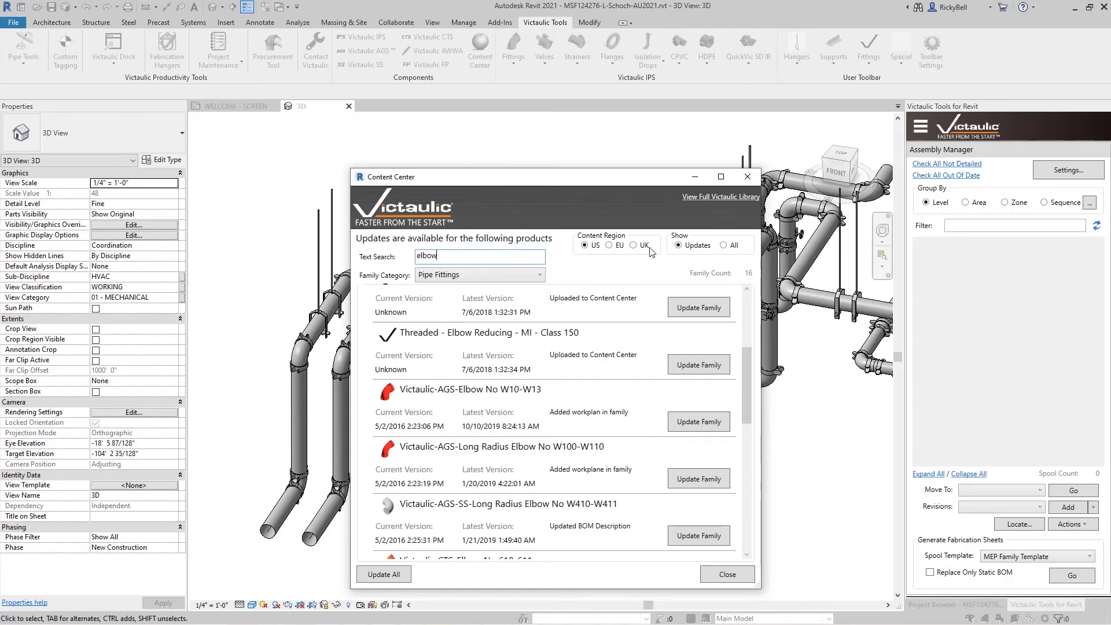
left_click(724, 246)
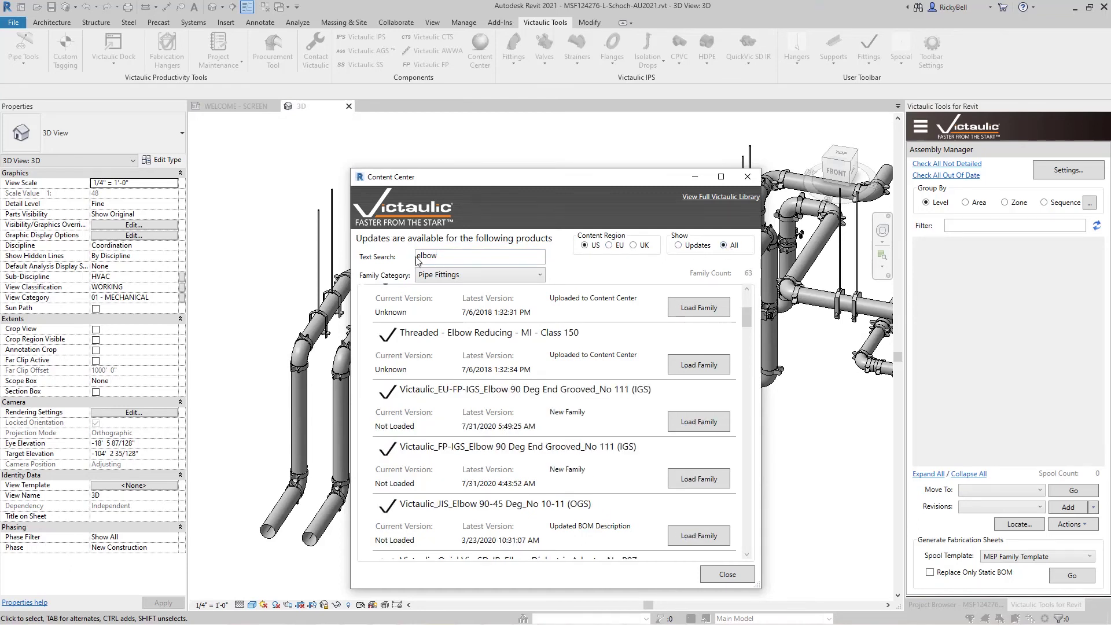
Change the family category to Pipe Accessories and search for 'valve'.
left_click(461, 275)
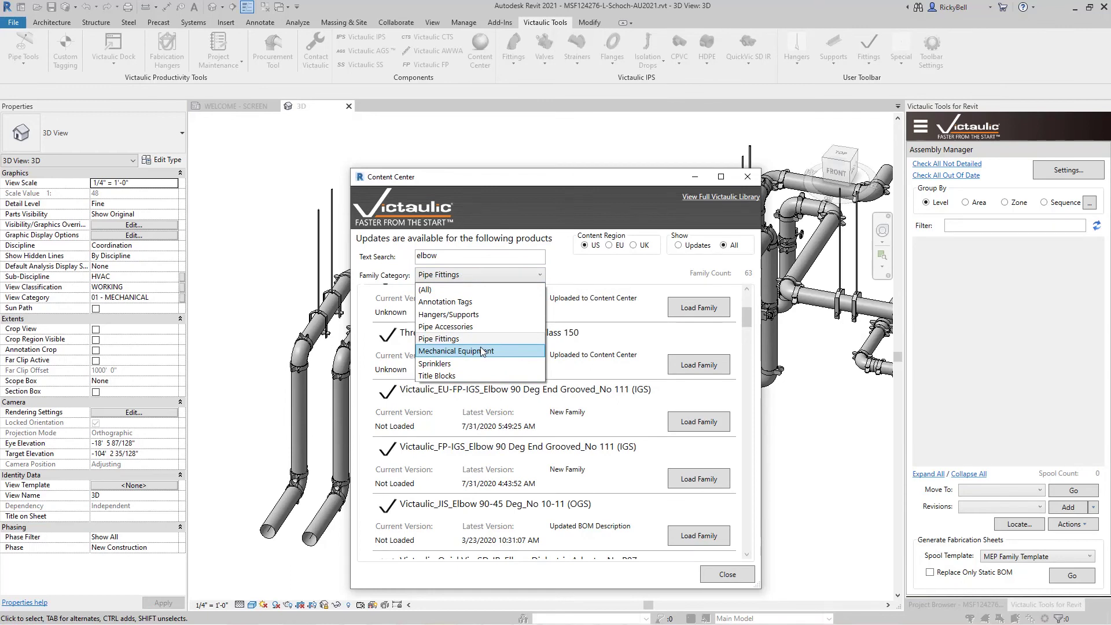
left_click(454, 273)
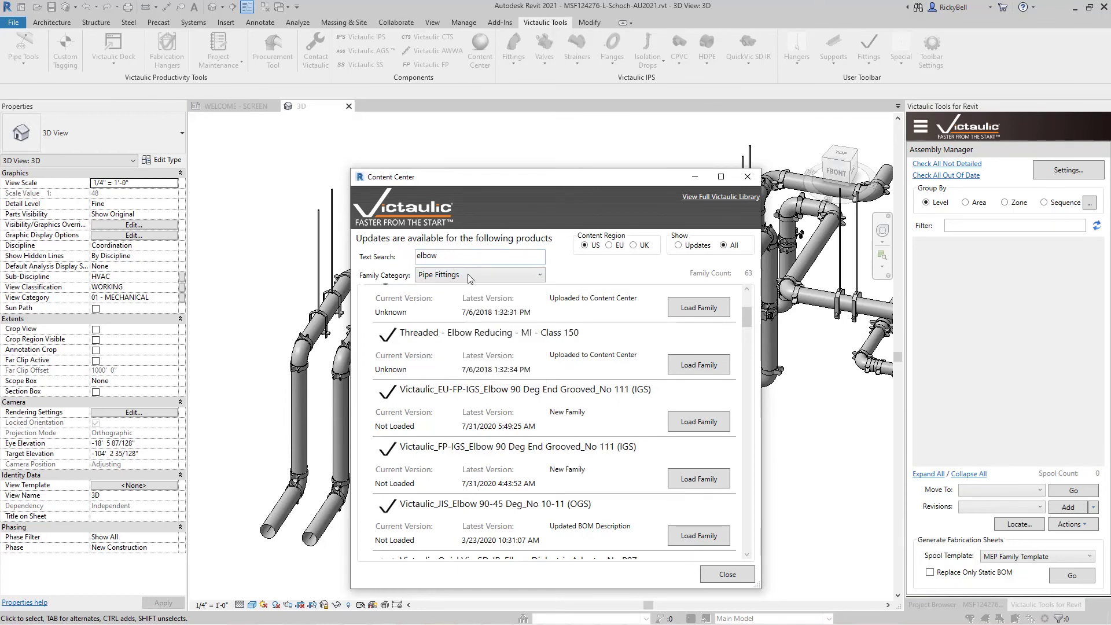
left_click(467, 278)
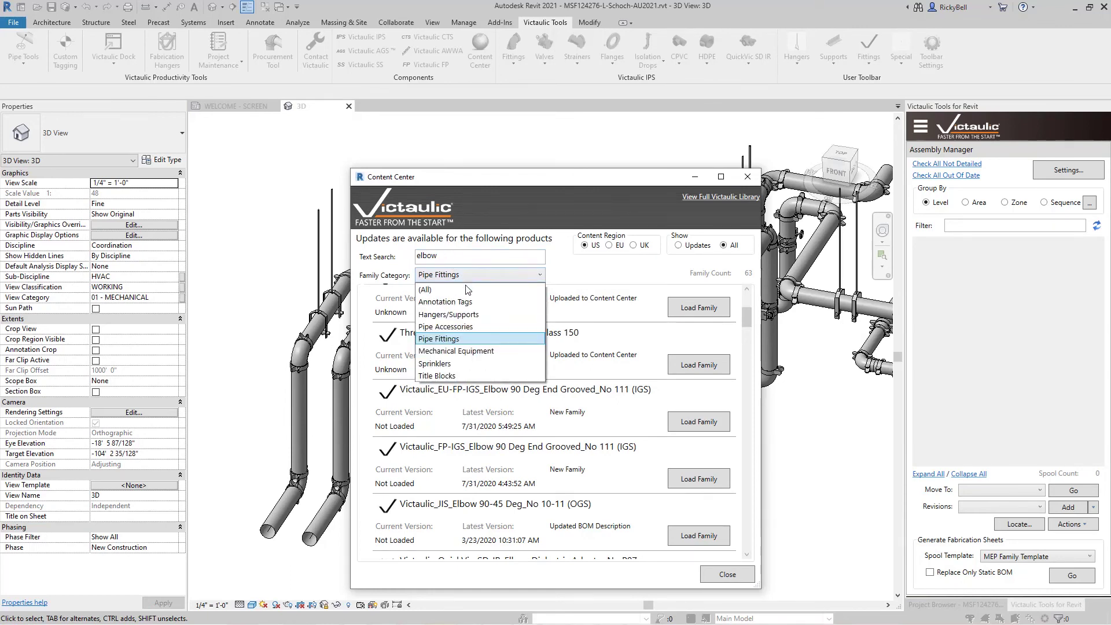
left_click(458, 326)
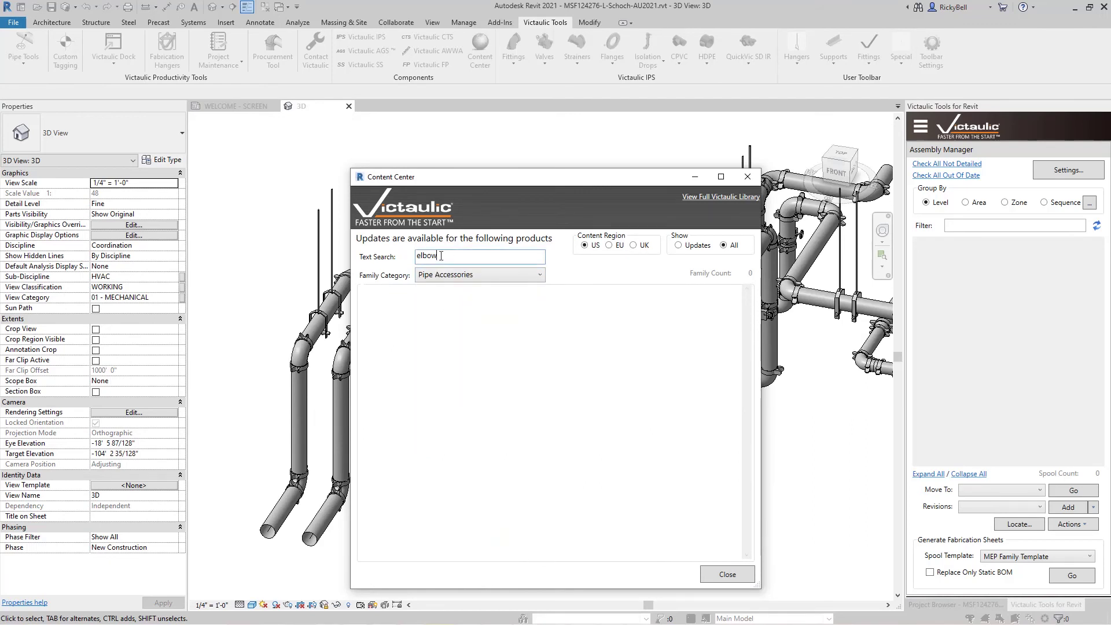
key("shift+Tab")
type("valve")
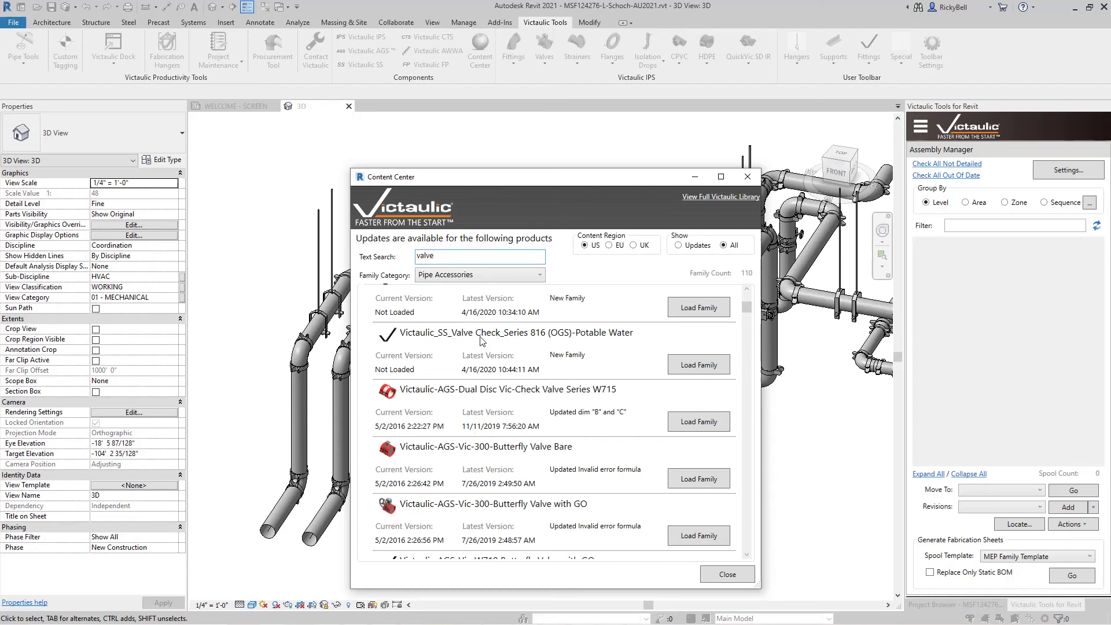
Switch the content region to EU then UK and load Butterfly Valve Series 608N with GO.
left_click(609, 245)
left_click(633, 245)
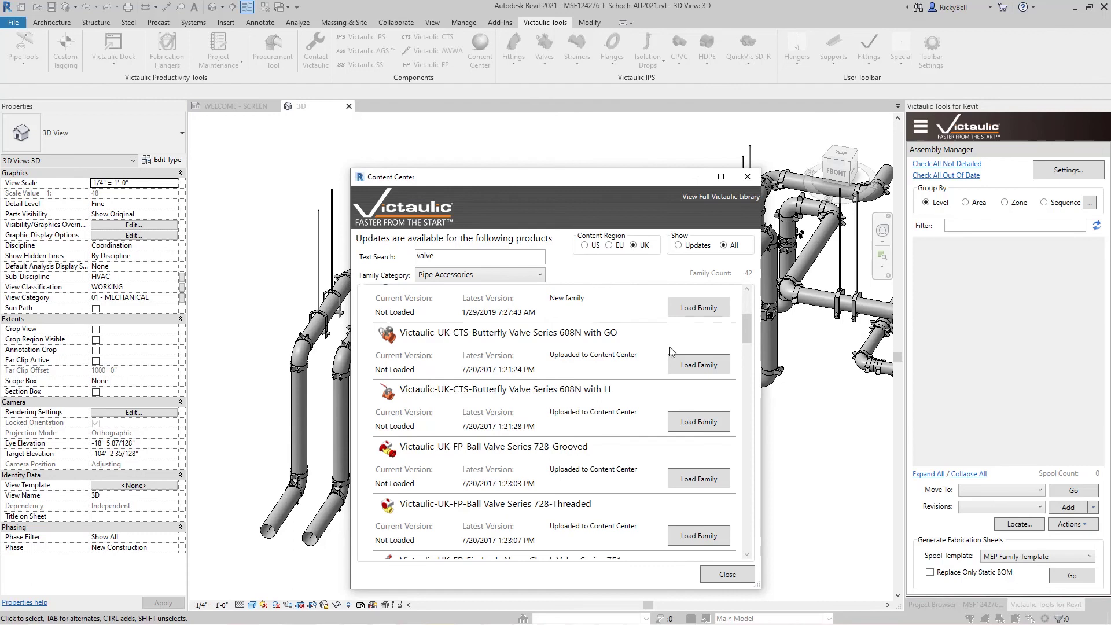
left_click(700, 367)
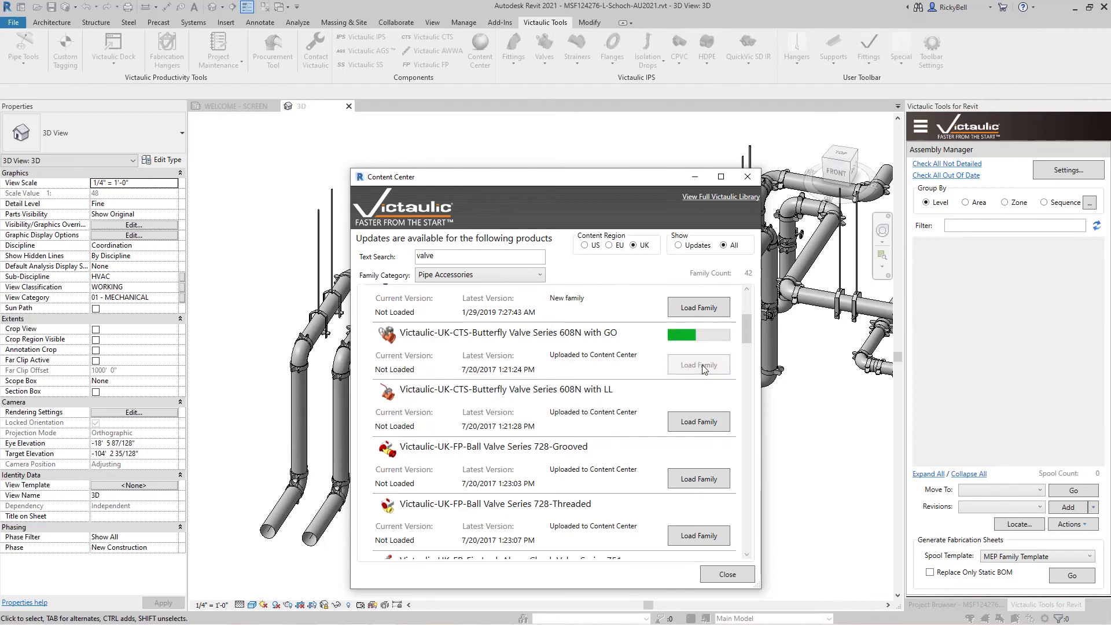